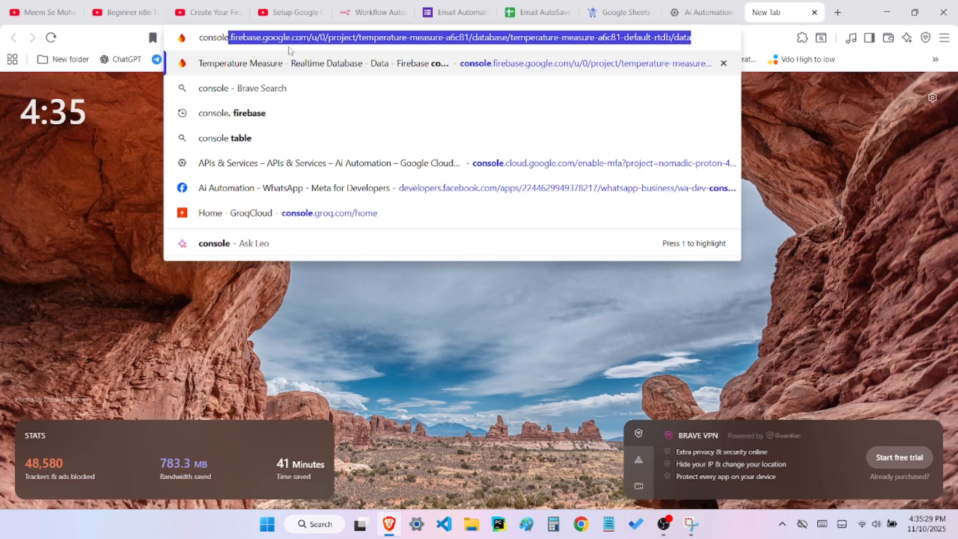
# Search the web for "console.goggle cloud" and open the Google Cloud Console from the results
pyautogui.write('.go')
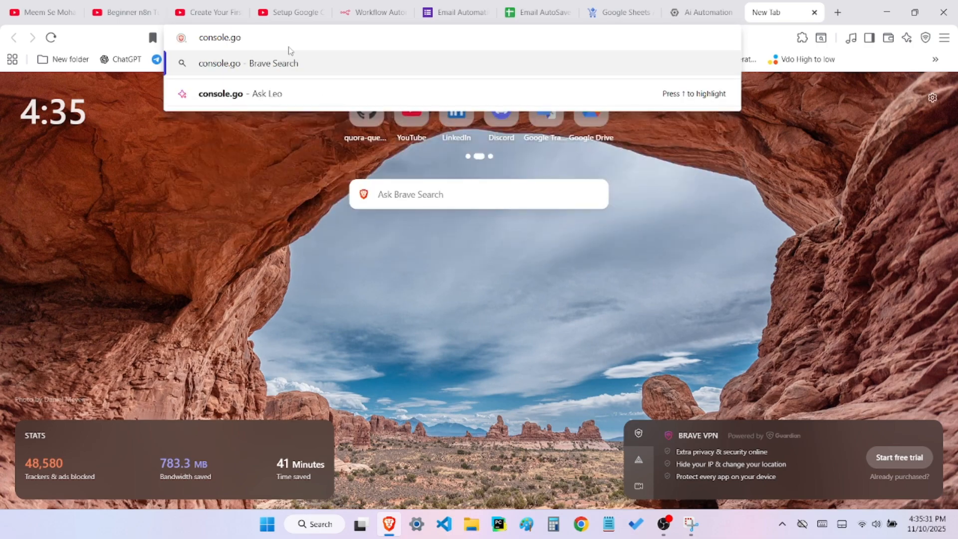
pyautogui.write('ggle')
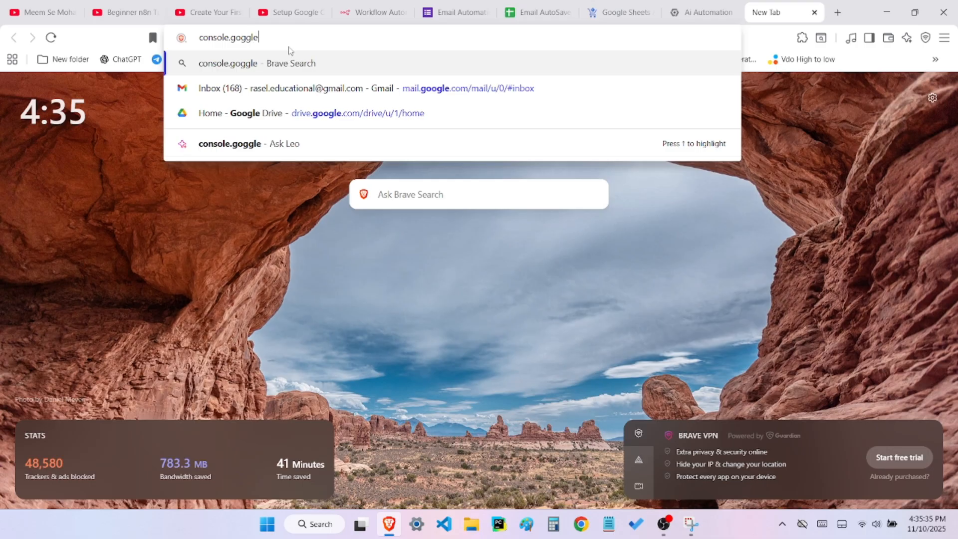
pyautogui.write(' cl')
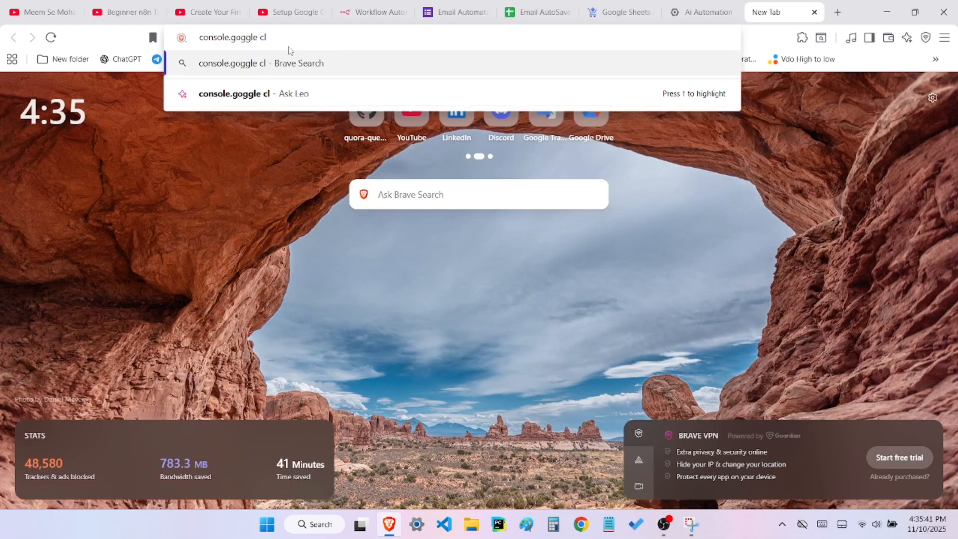
pyautogui.write('oud')
pyautogui.press('Return')
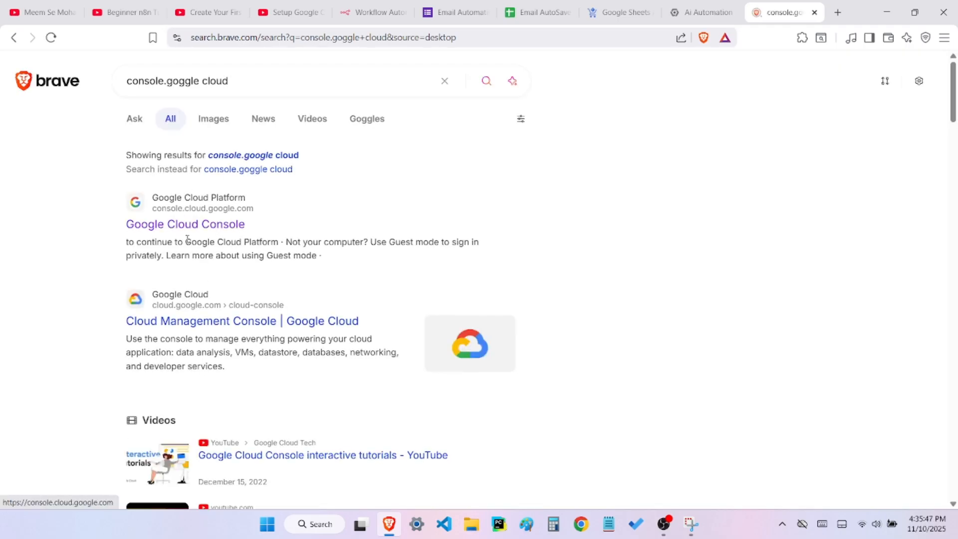
pyautogui.click(198, 225)
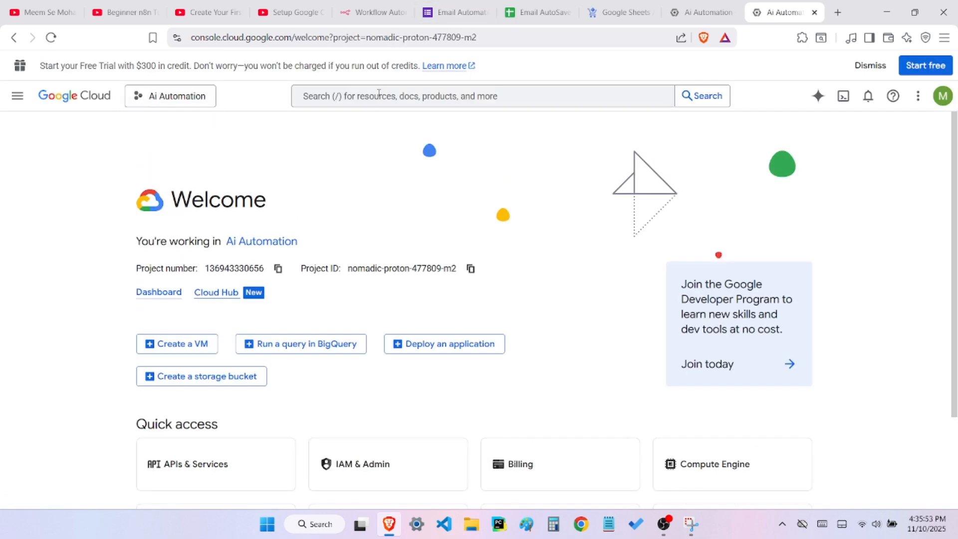
# Search the console for "sheet api" and enable the Google Sheets API for the Ai Automation project
pyautogui.click(379, 95)
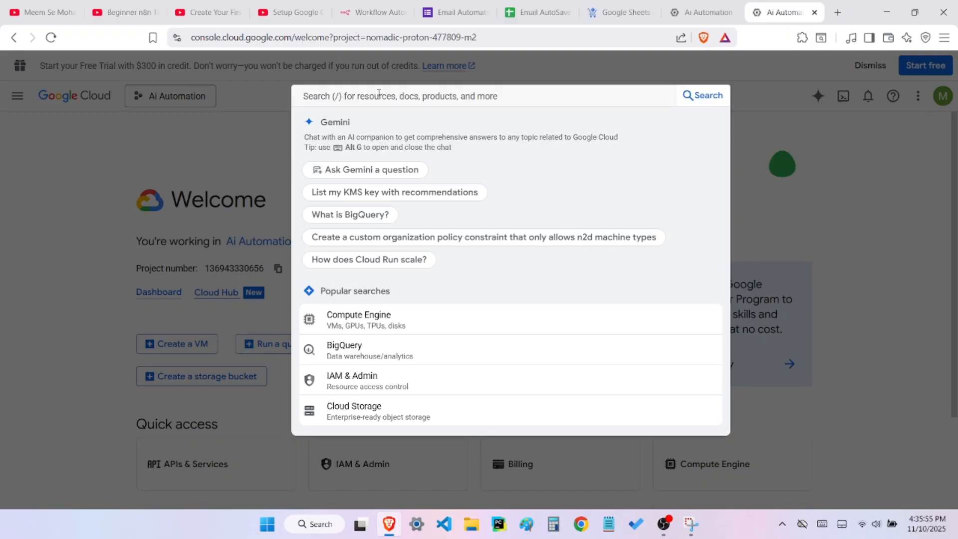
pyautogui.write('sheet')
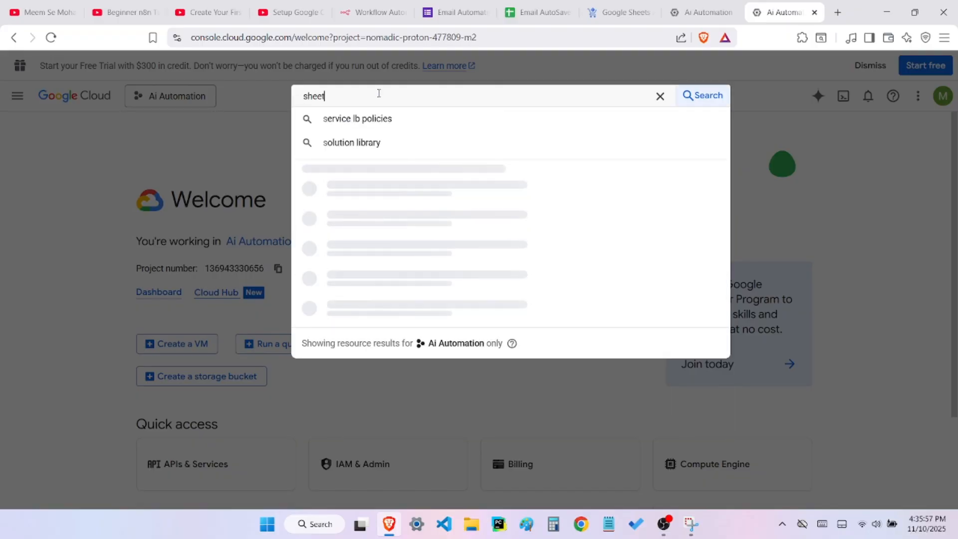
pyautogui.write(' api')
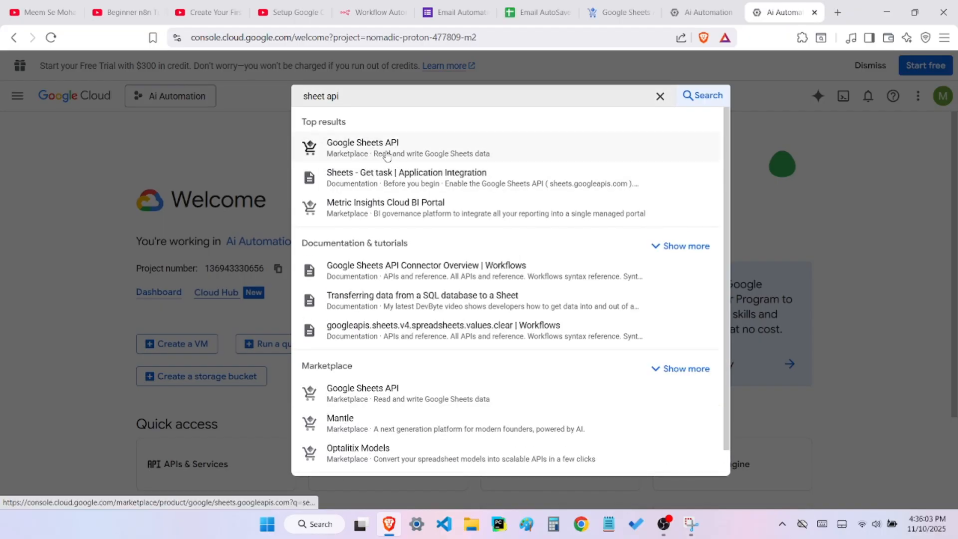
pyautogui.click(388, 155)
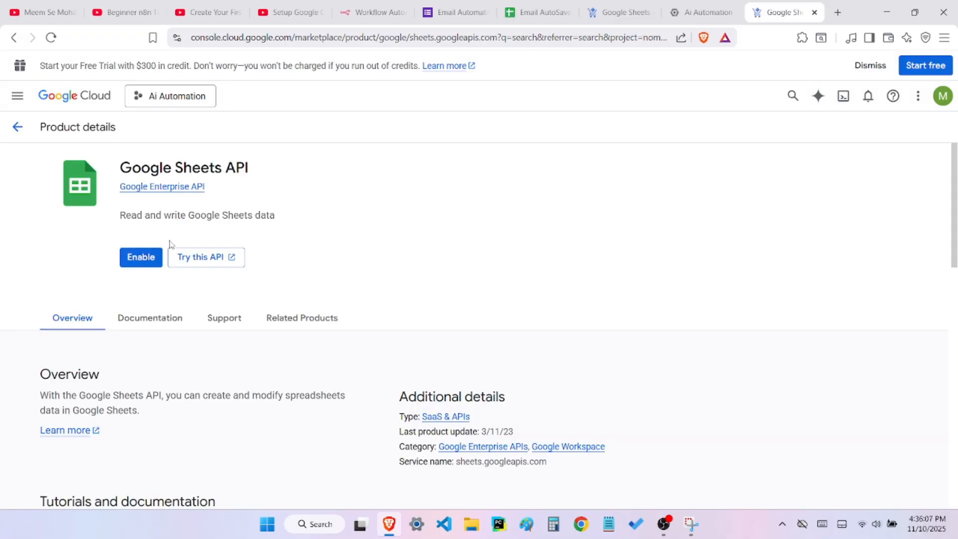
pyautogui.click(156, 258)
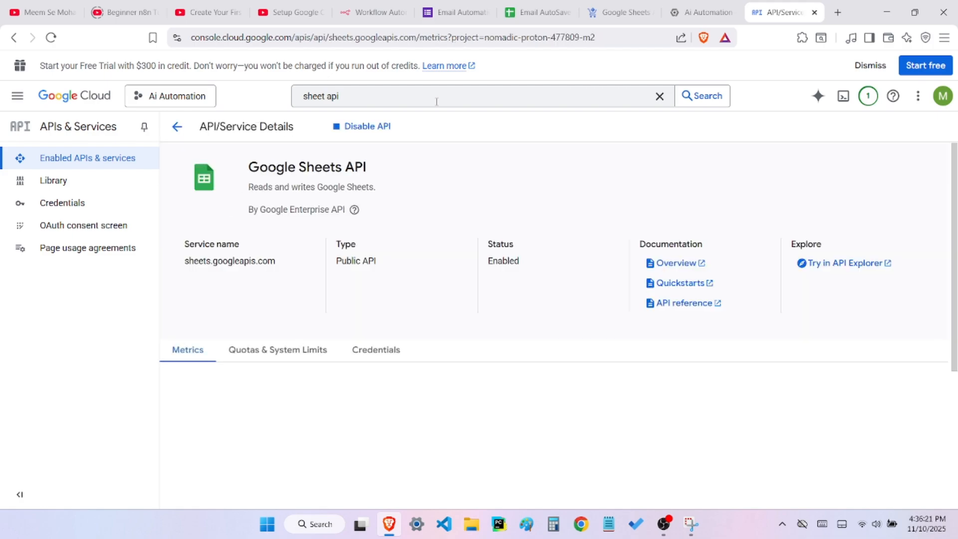
# Search the console for "gmail api" and enable the Gmail API for the Ai Automation project
pyautogui.click(436, 101)
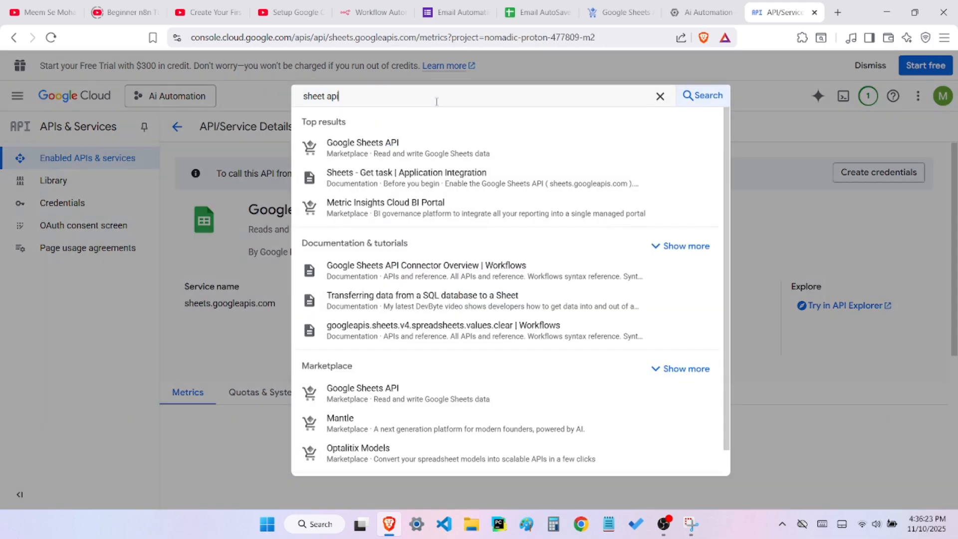
pyautogui.hotkey('ctrl', 'shift', 'Left')
pyautogui.hotkey('ctrl', 'shift', 'Left')
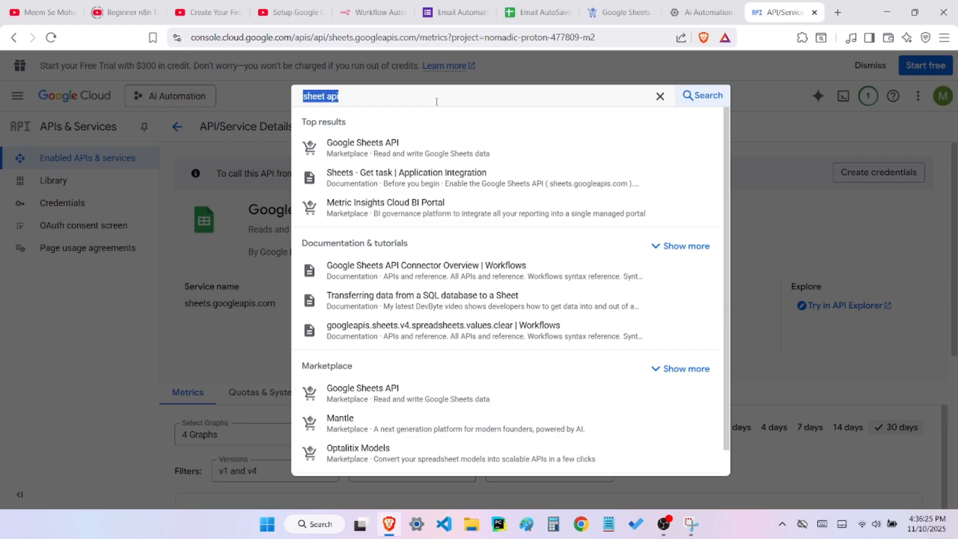
pyautogui.write('g')
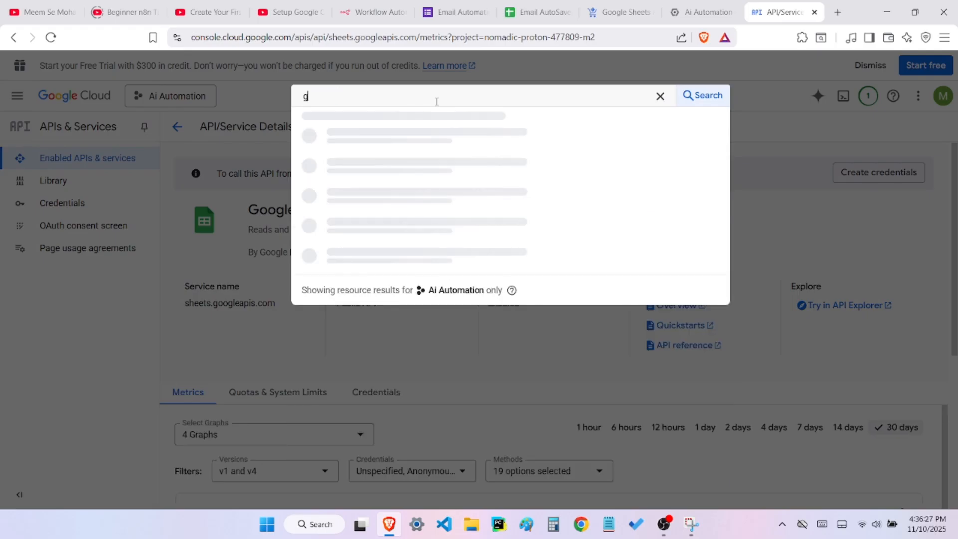
pyautogui.write('email api')
pyautogui.press('Return')
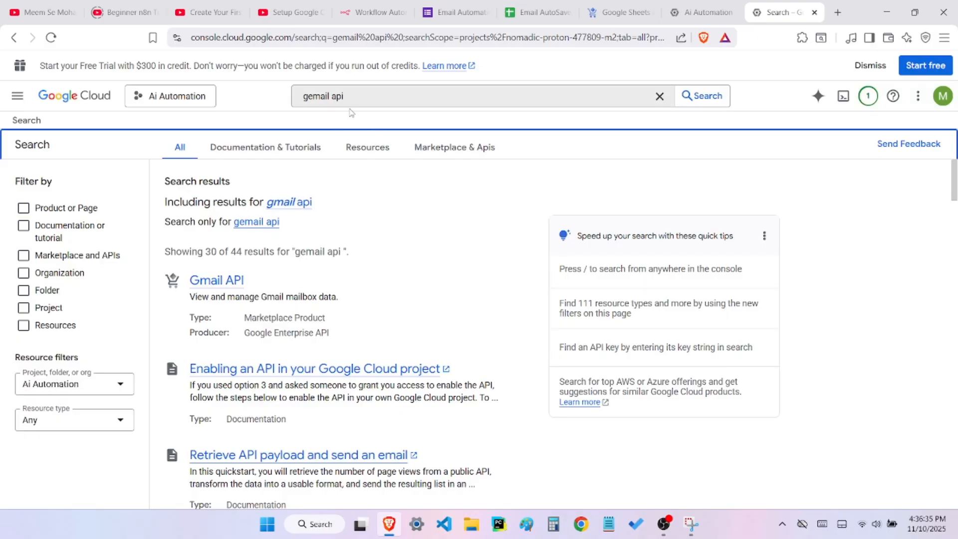
pyautogui.click(316, 95)
pyautogui.press('BackSpace')
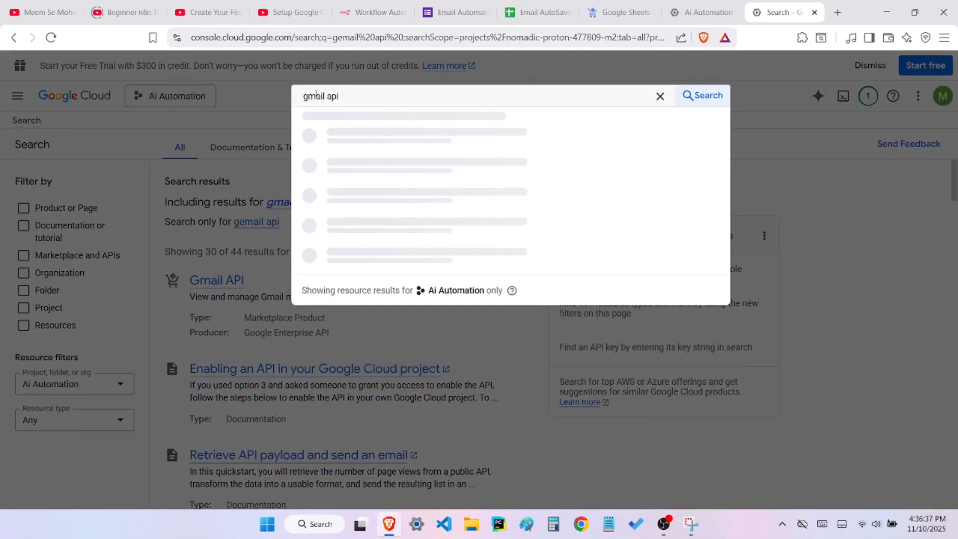
pyautogui.press('Return')
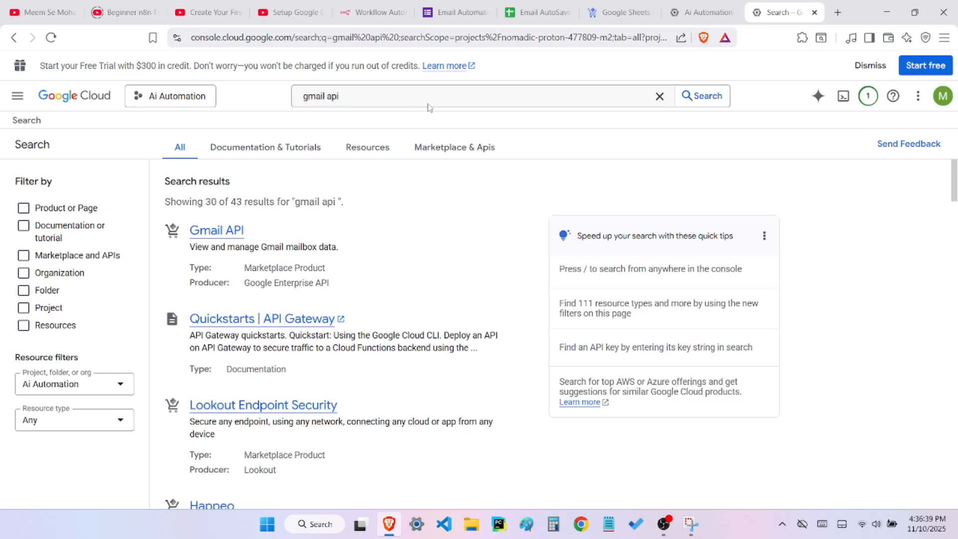
pyautogui.click(229, 235)
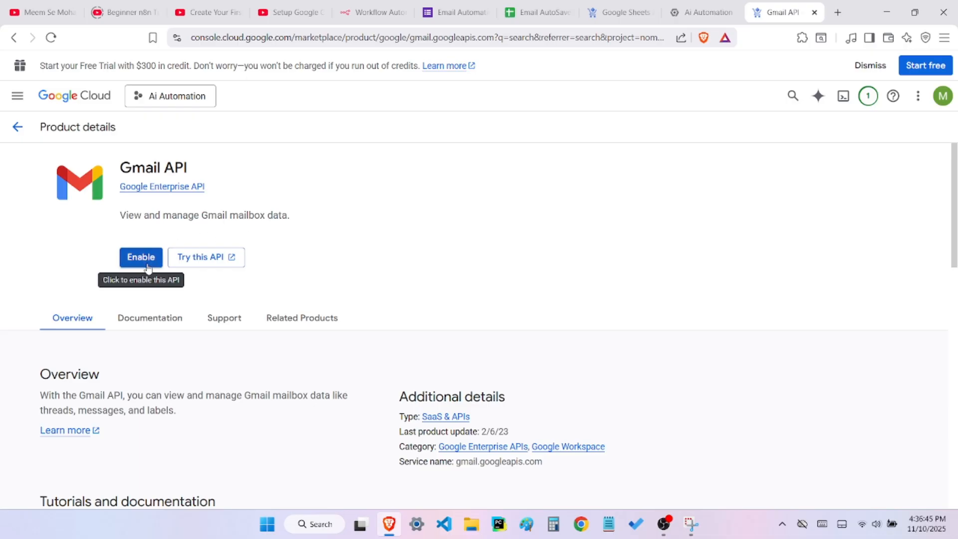
pyautogui.click(142, 257)
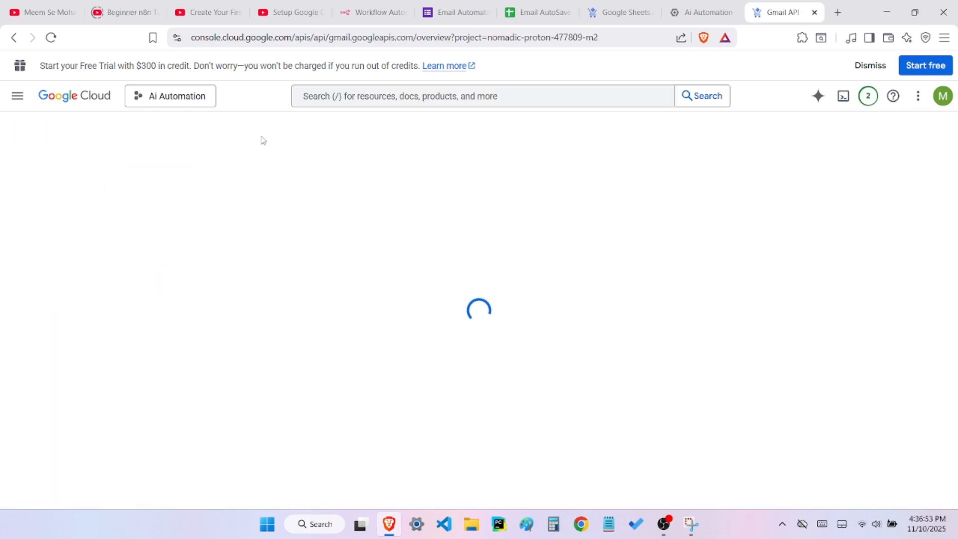
# Search the console for "drive" and enable the Google Drive API for the Ai Automation project
pyautogui.click(455, 98)
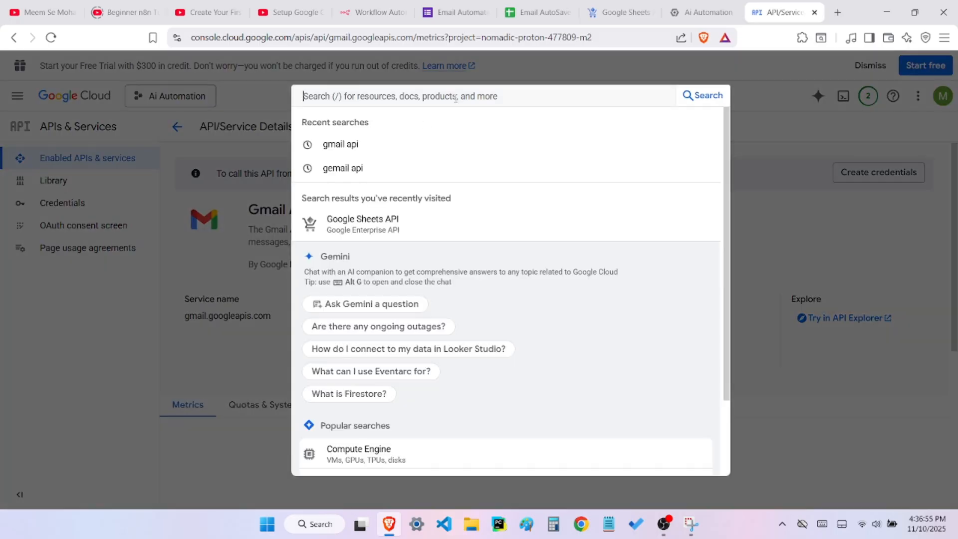
pyautogui.write('drive')
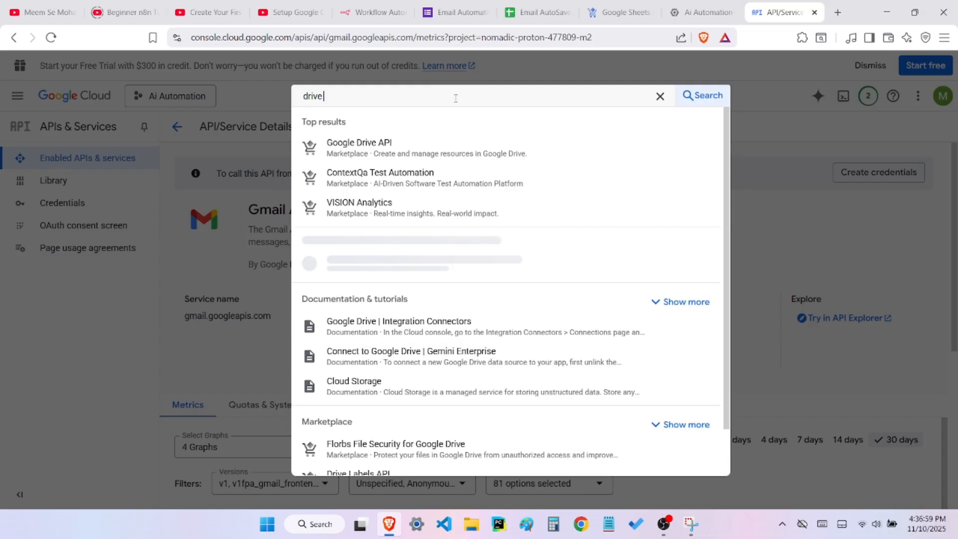
pyautogui.click(449, 150)
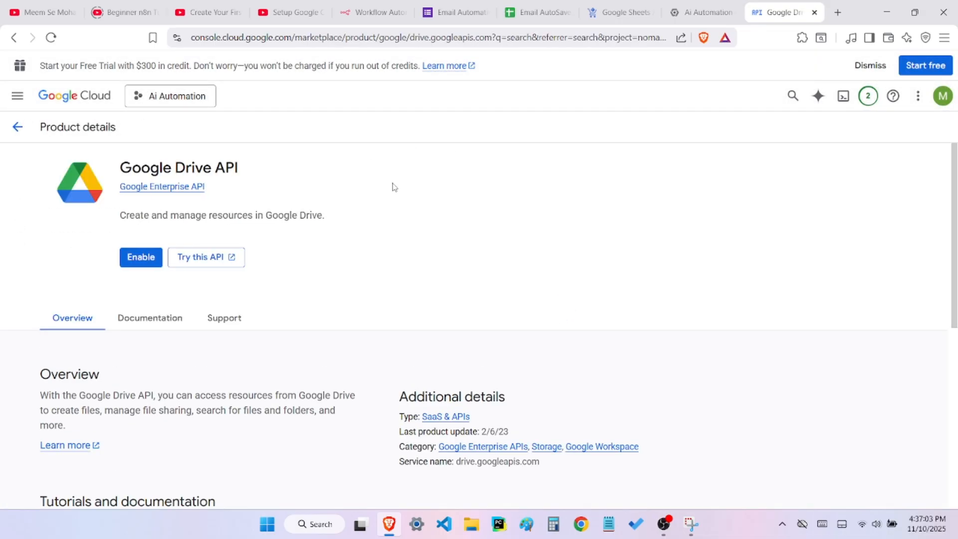
pyautogui.click(141, 257)
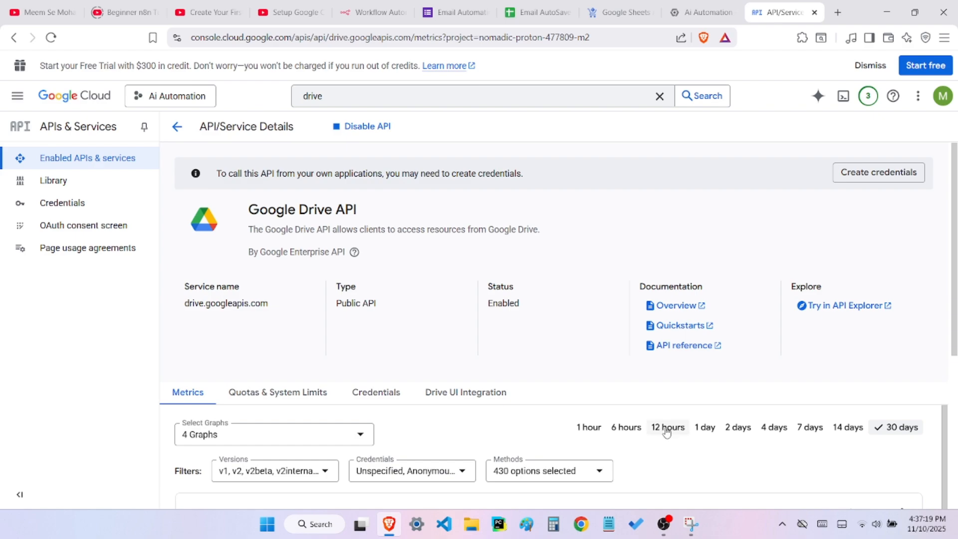
pyautogui.scroll(-2, 587, 310)
pyautogui.scroll(2, 587, 309)
pyautogui.click(814, 312)
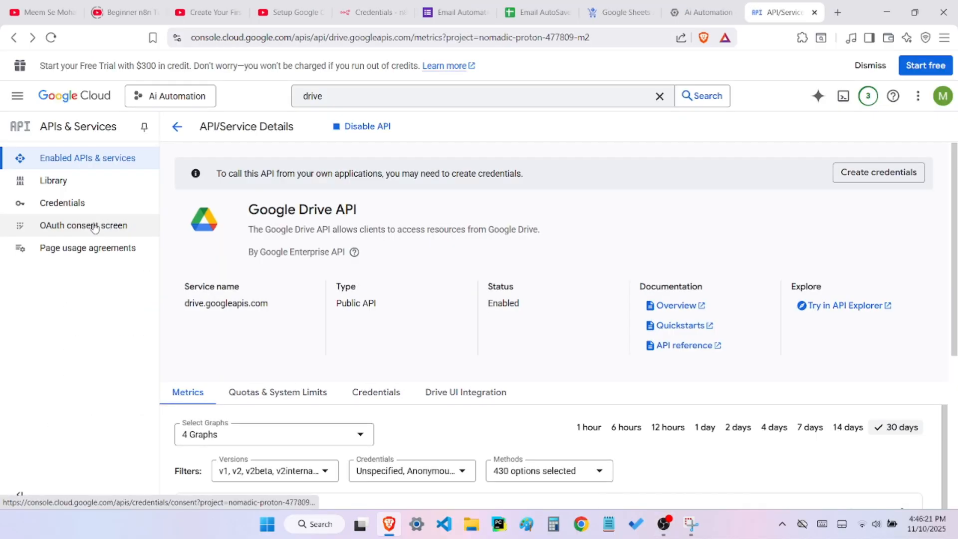
# Start configuring the OAuth consent screen with the app name n8n and the account's own address as user support email
pyautogui.click(95, 226)
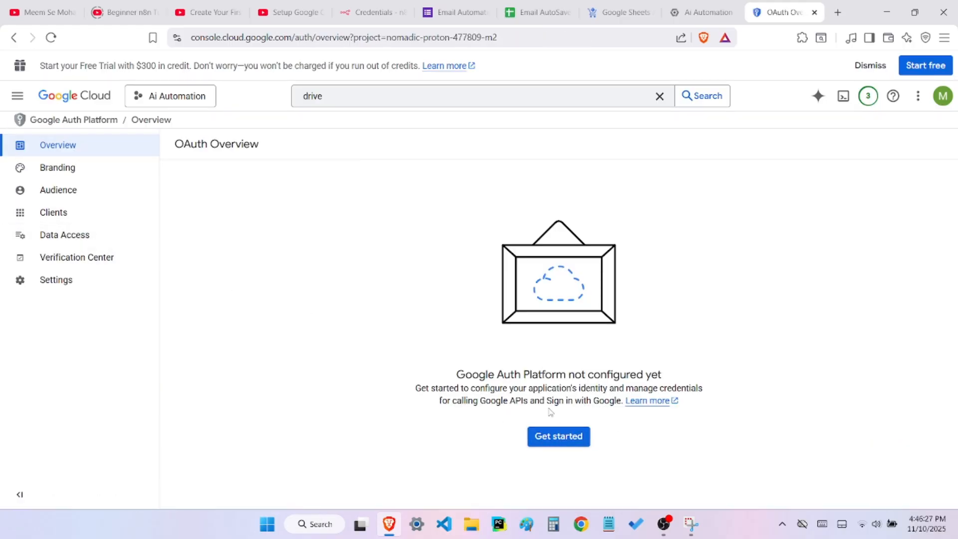
pyautogui.click(561, 437)
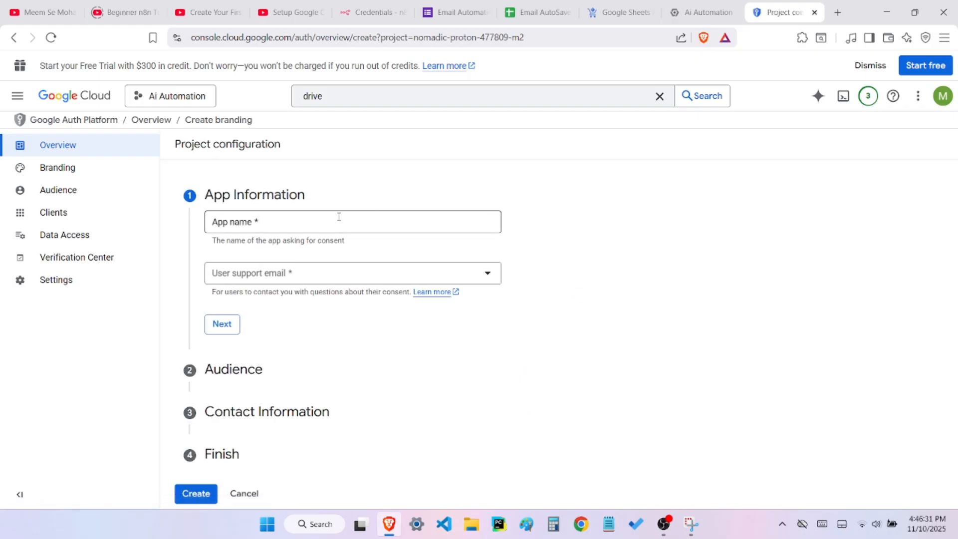
pyautogui.click(339, 218)
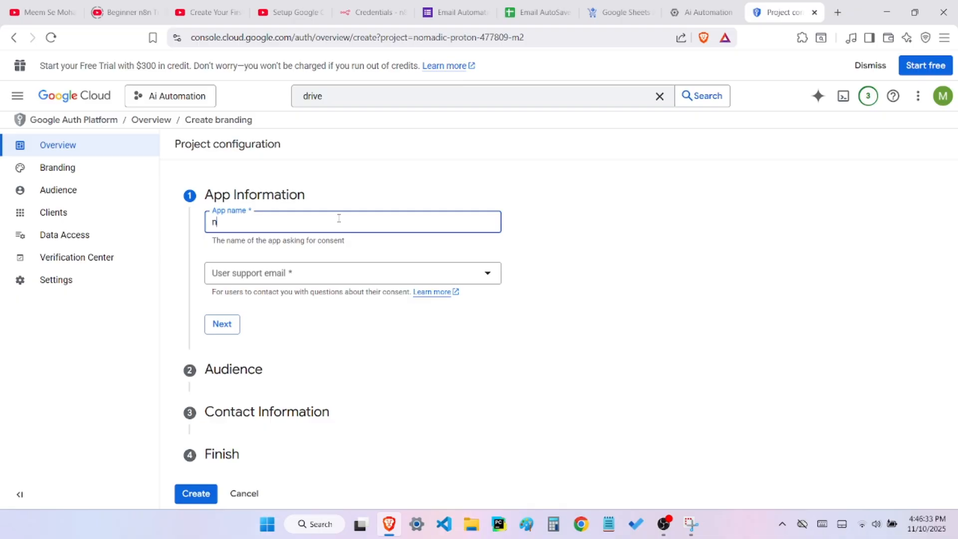
pyautogui.click(263, 276)
pyautogui.click(264, 282)
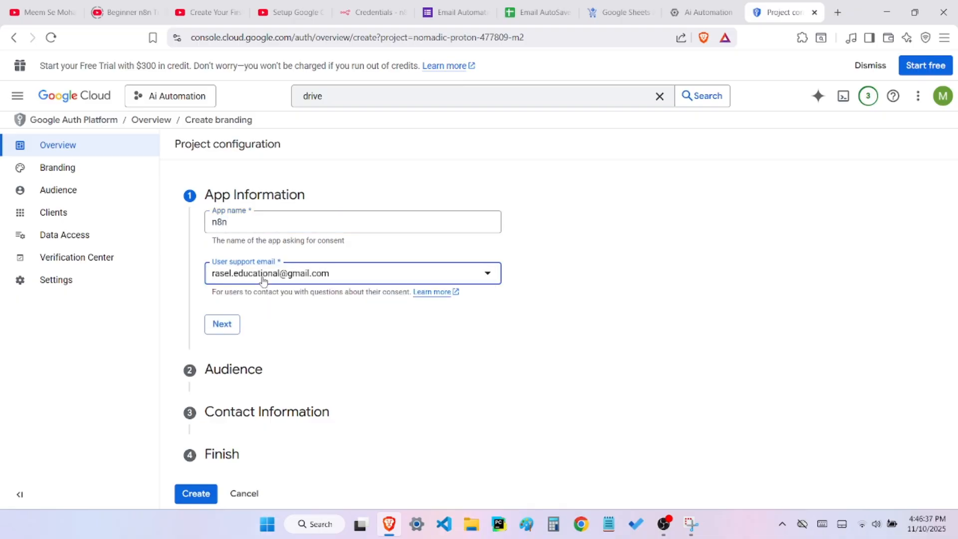
# Copy the e-mail address from the user support email field, keeping the same address selected
pyautogui.moveTo(352, 272); pyautogui.dragTo(212, 261)
pyautogui.click(358, 279)
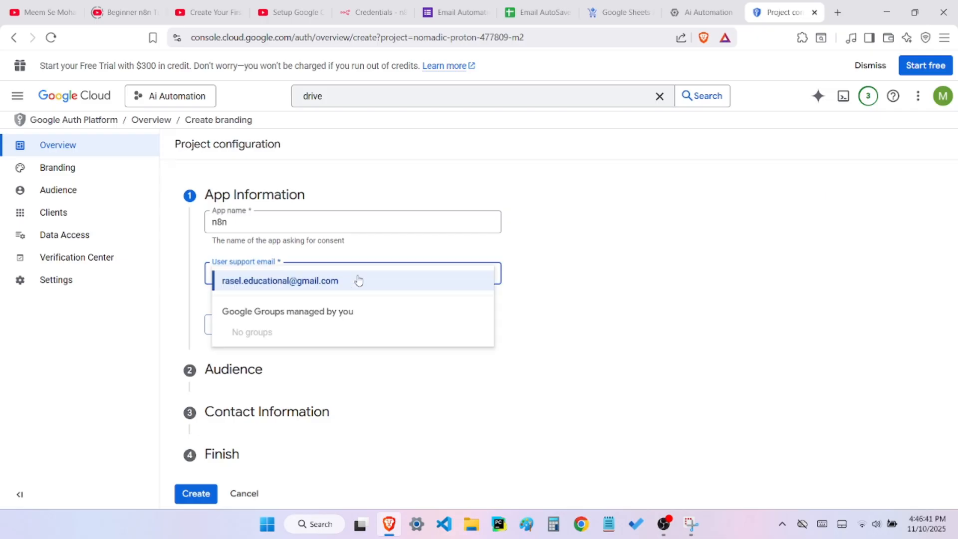
pyautogui.click(359, 279)
pyautogui.click(359, 280)
pyautogui.click(355, 281)
pyautogui.moveTo(354, 281); pyautogui.dragTo(215, 284)
pyautogui.click(216, 284)
pyautogui.click(214, 282)
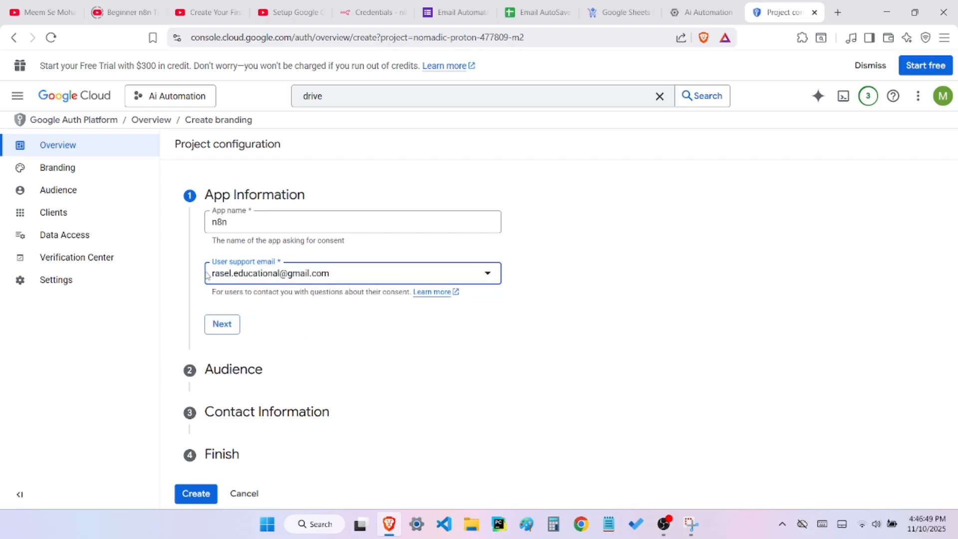
pyautogui.moveTo(213, 280); pyautogui.dragTo(343, 272)
pyautogui.hotkey('ctrl', 'c')
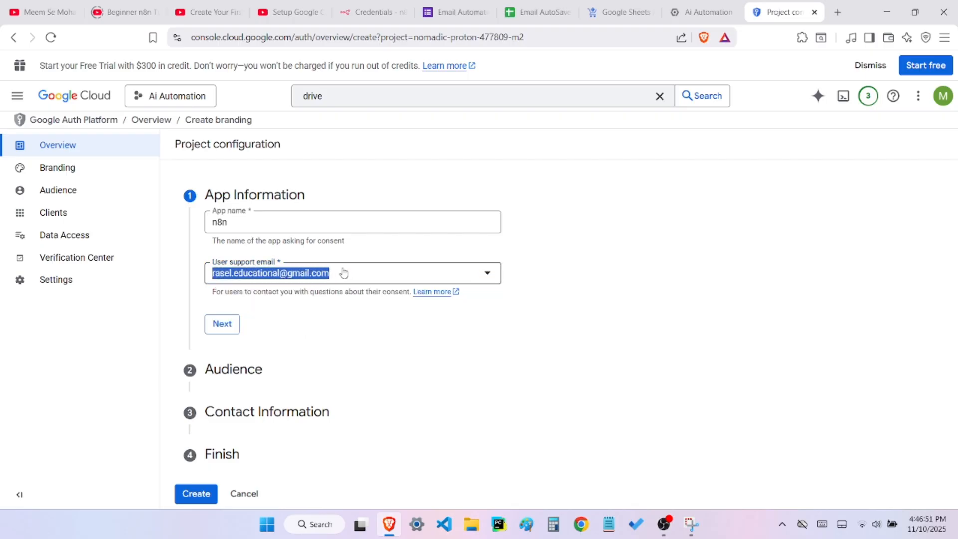
pyautogui.click(343, 272)
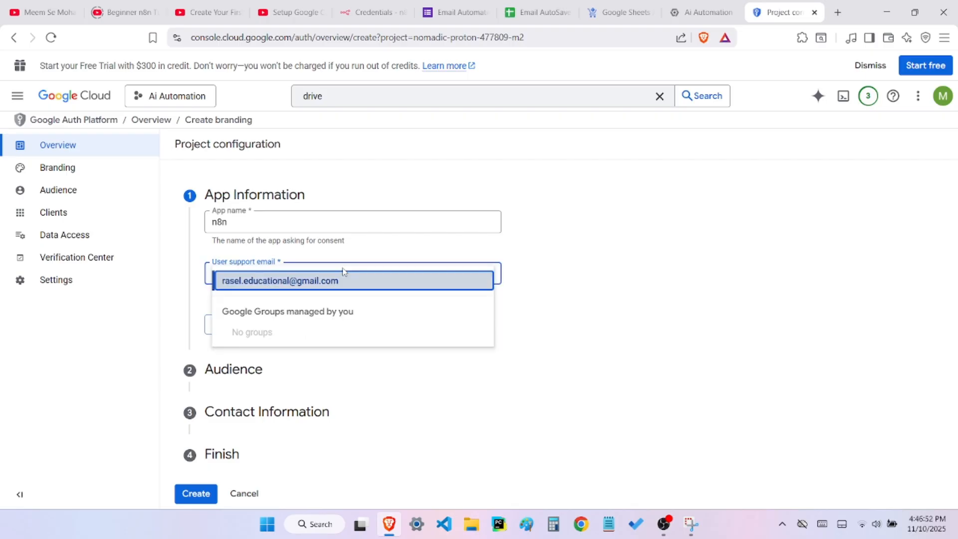
pyautogui.click(347, 415)
# Set the app's audience to External and paste the copied e-mail address as the contact information
pyautogui.click(223, 325)
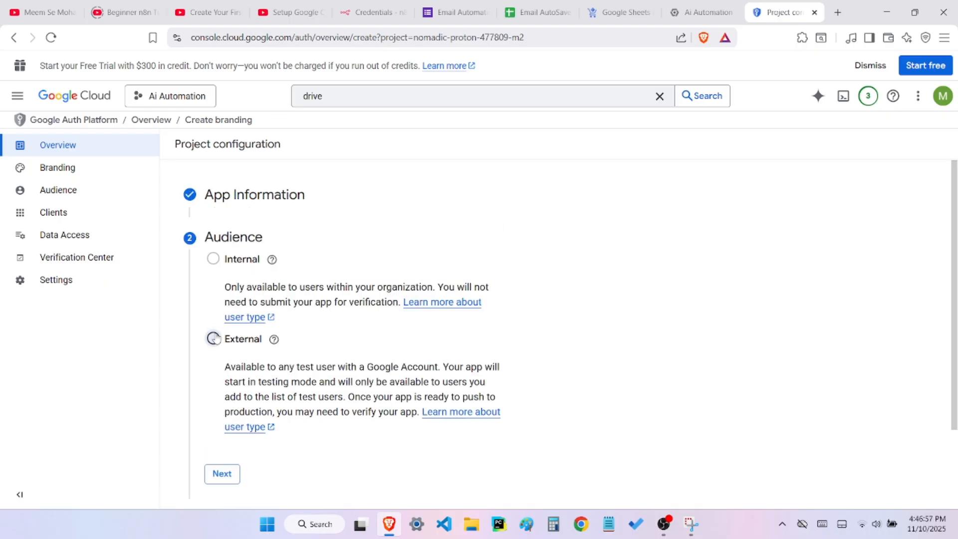
pyautogui.click(221, 473)
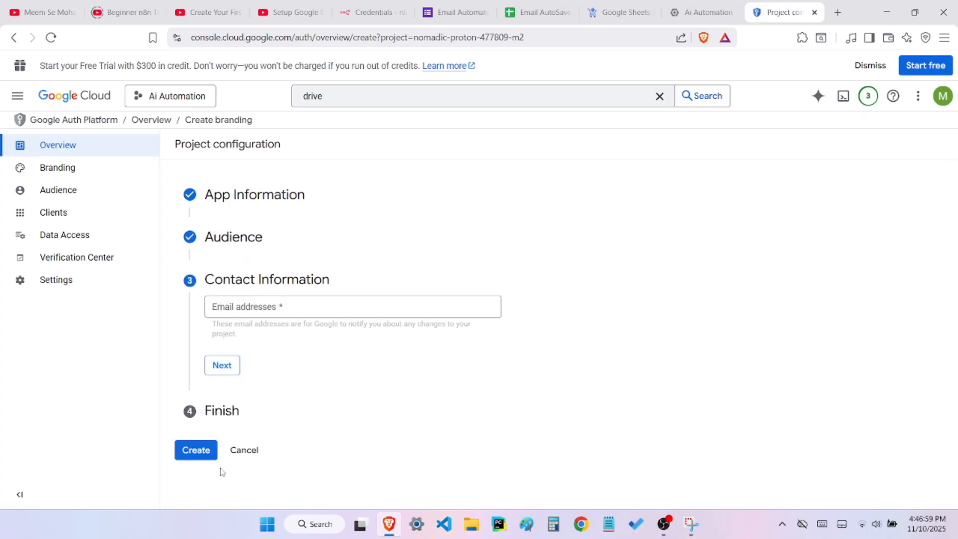
pyautogui.click(285, 305)
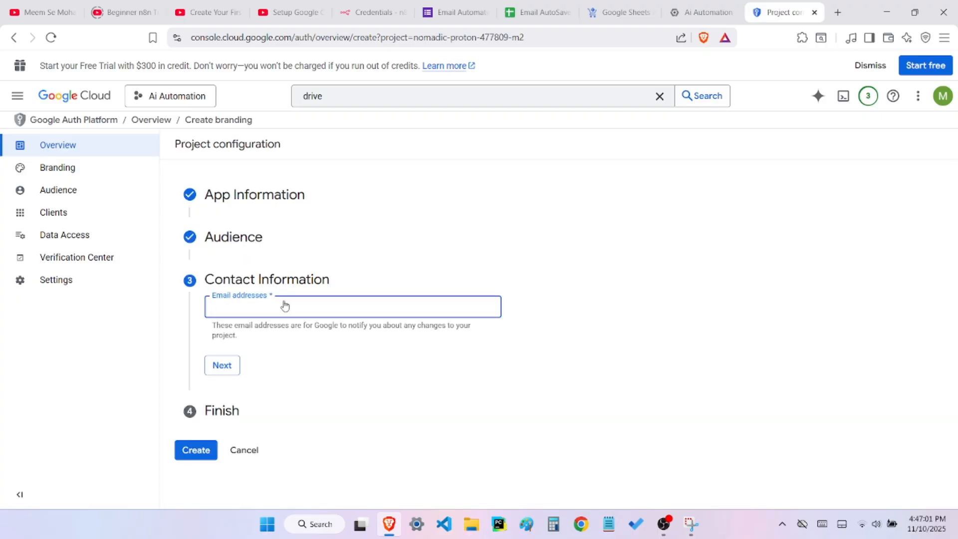
pyautogui.hotkey('ctrl', 'v')
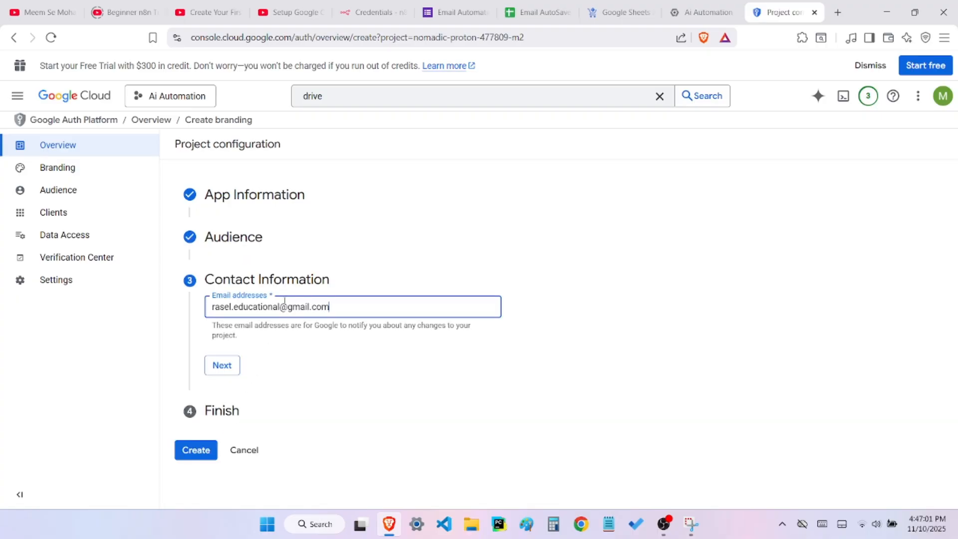
# Confirm the contact information, agree to the Google API Services User Data Policy and create the OAuth configuration
pyautogui.click(232, 371)
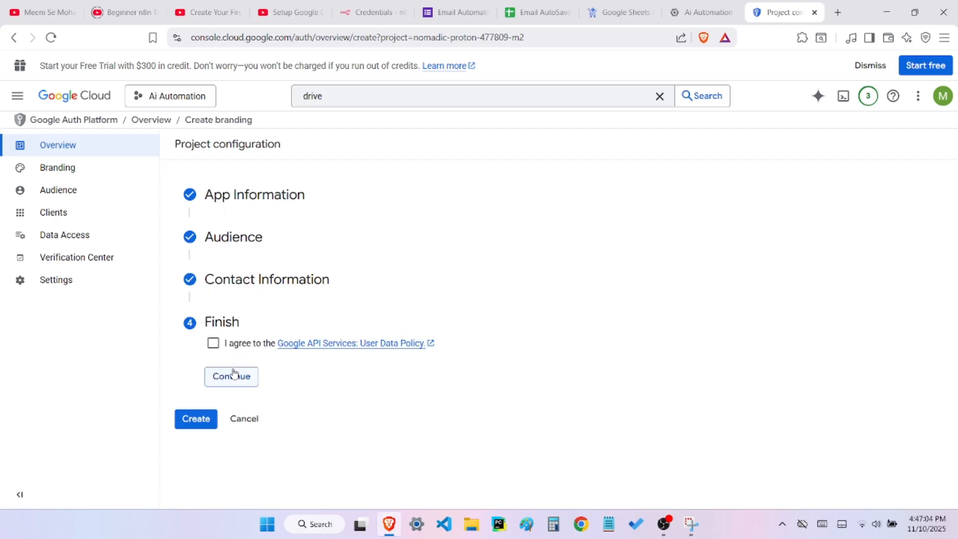
pyautogui.click(214, 344)
pyautogui.click(233, 378)
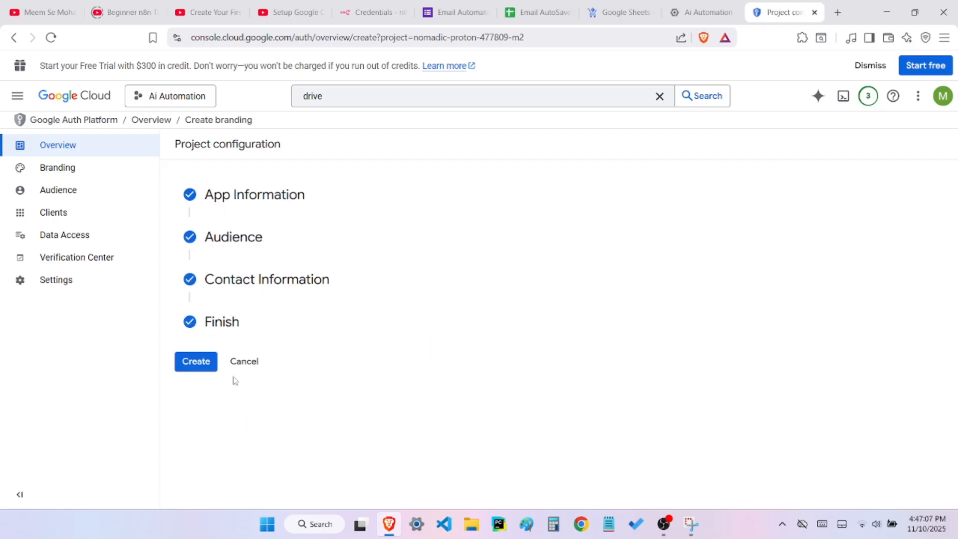
pyautogui.click(210, 364)
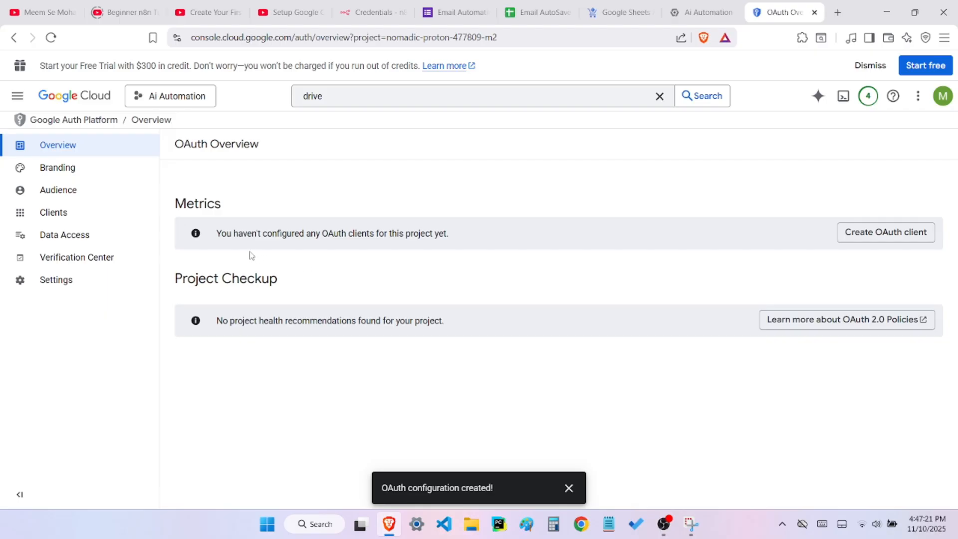
# In the app's data access settings, select every scope on the first page of the scope list and update the selection
pyautogui.click(85, 240)
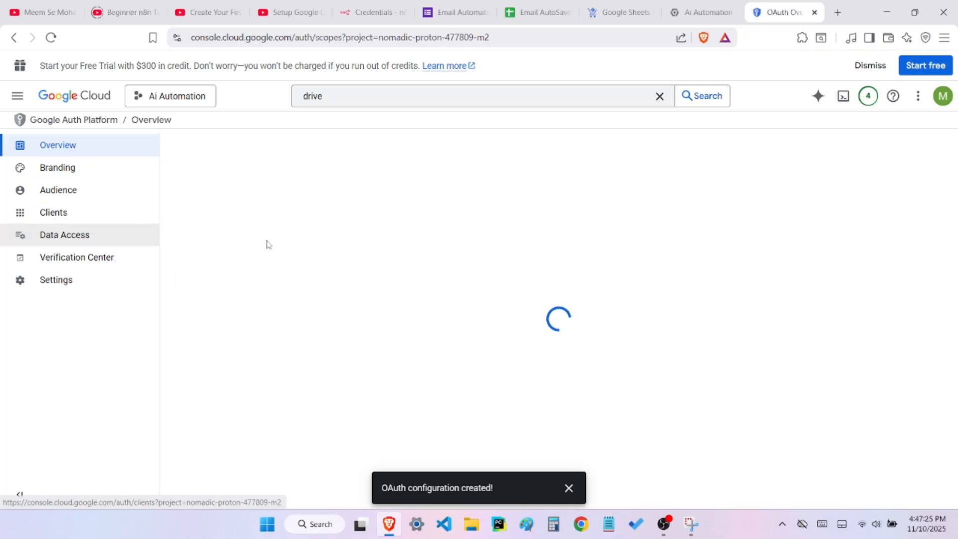
pyautogui.scroll(-1, 278, 300)
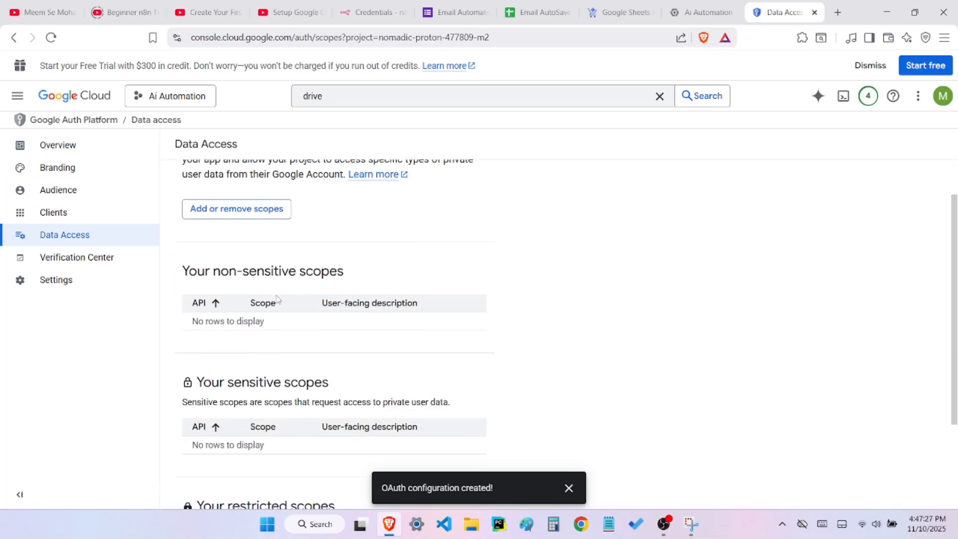
pyautogui.scroll(-2, 278, 299)
pyautogui.scroll(3, 277, 300)
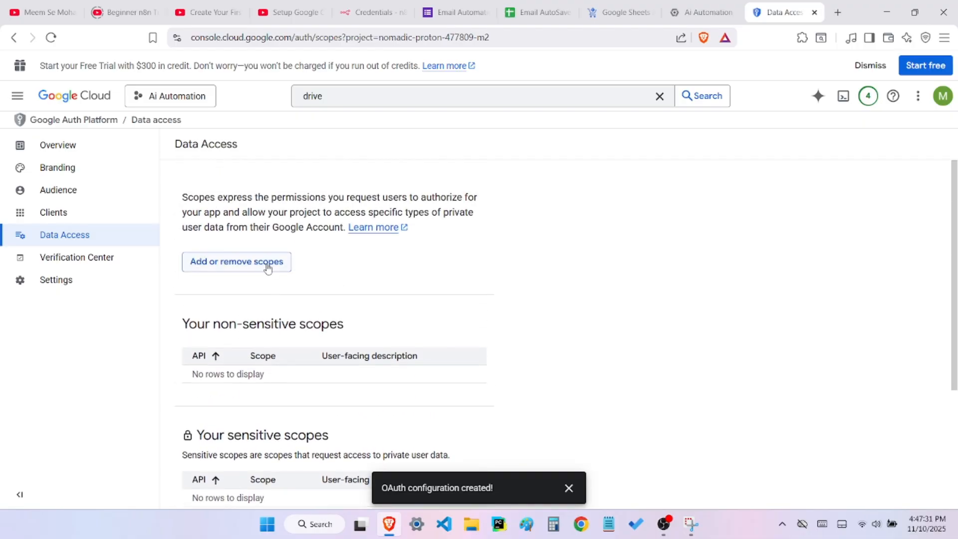
pyautogui.click(267, 265)
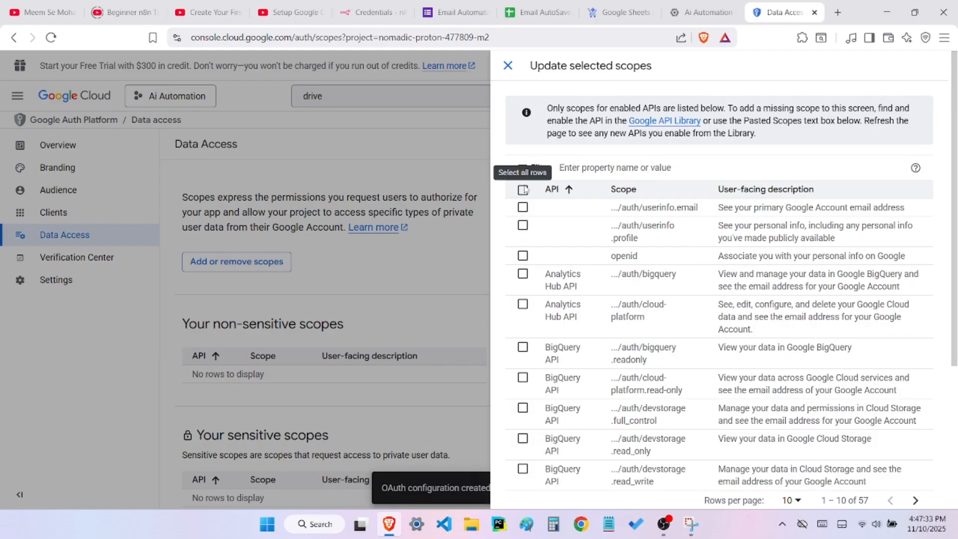
pyautogui.click(522, 190)
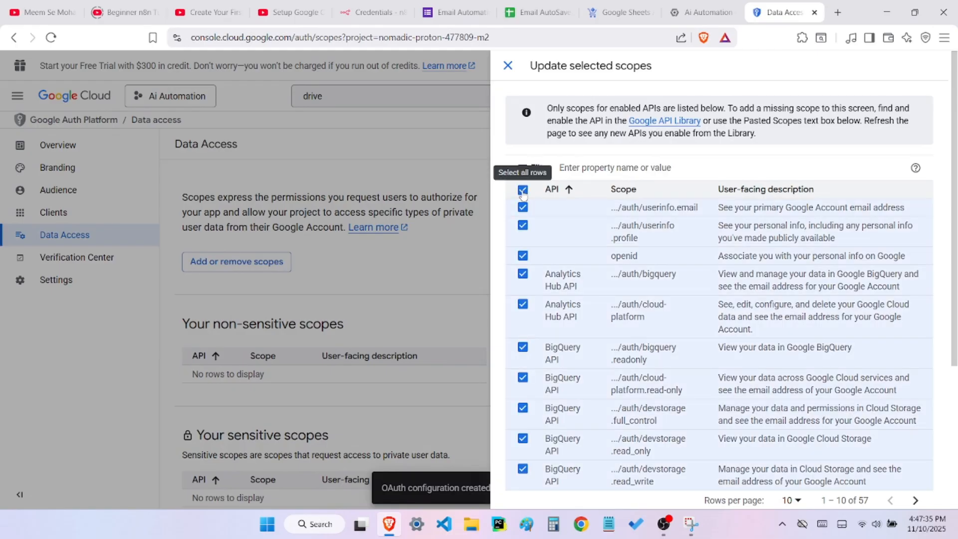
pyautogui.scroll(-4, 522, 193)
pyautogui.click(527, 484)
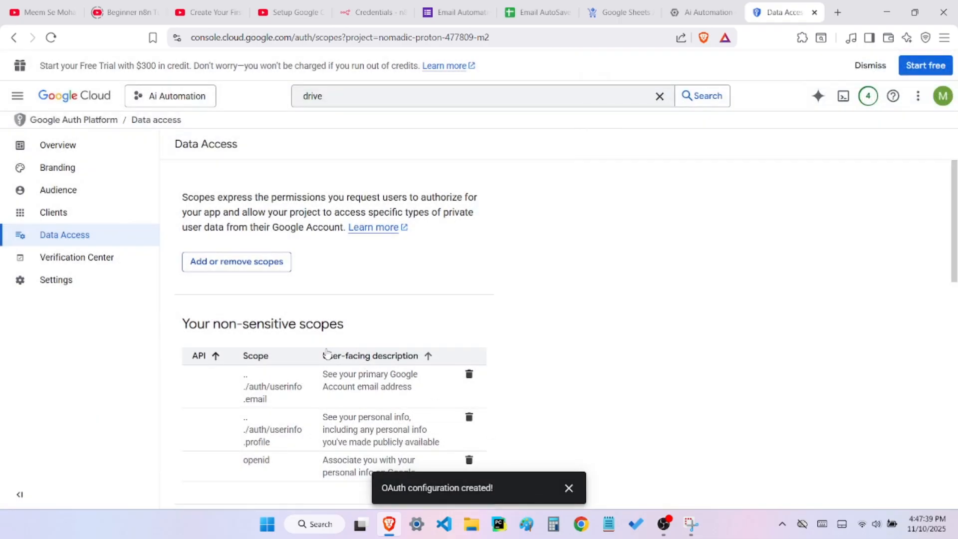
# Add the copied e-mail address as a test user for the app's audience and save it
pyautogui.click(98, 197)
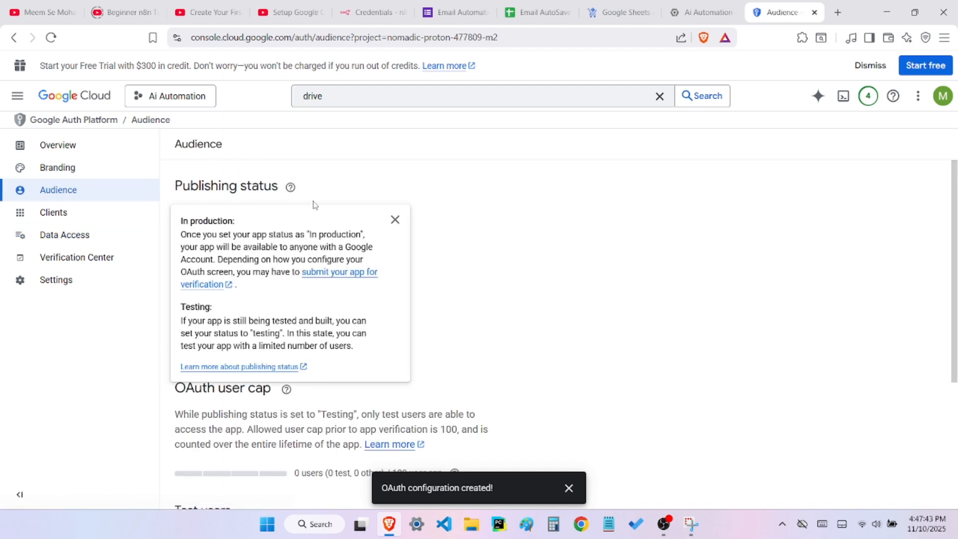
pyautogui.click(395, 220)
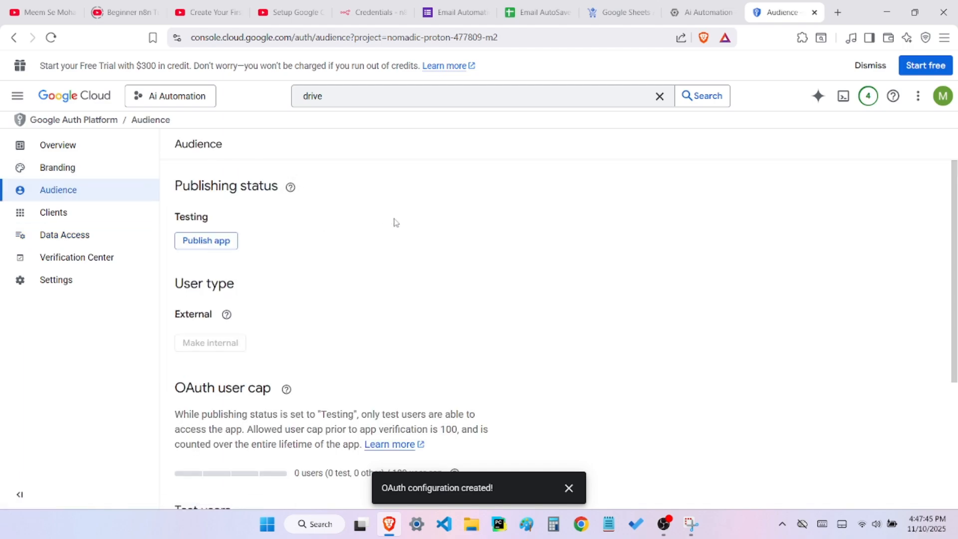
pyautogui.scroll(-4, 261, 360)
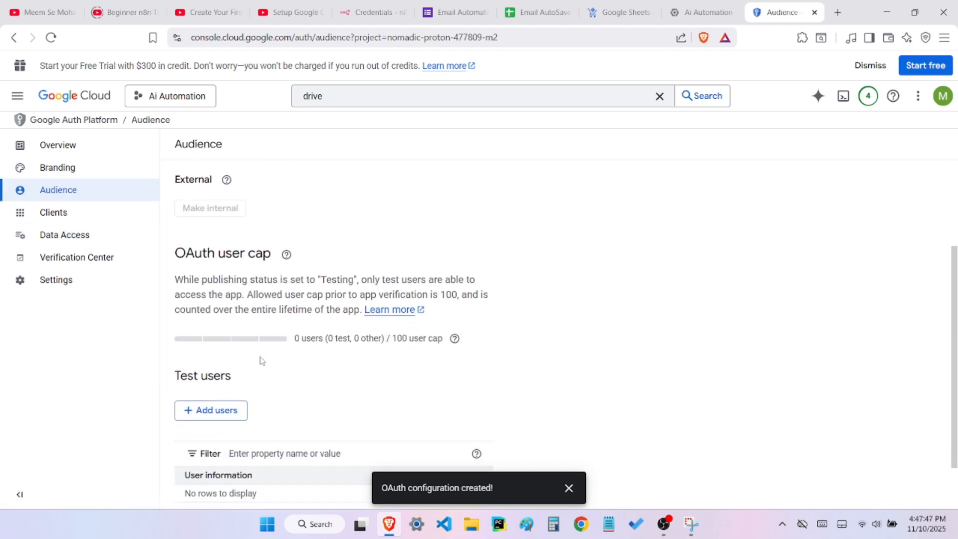
pyautogui.click(243, 352)
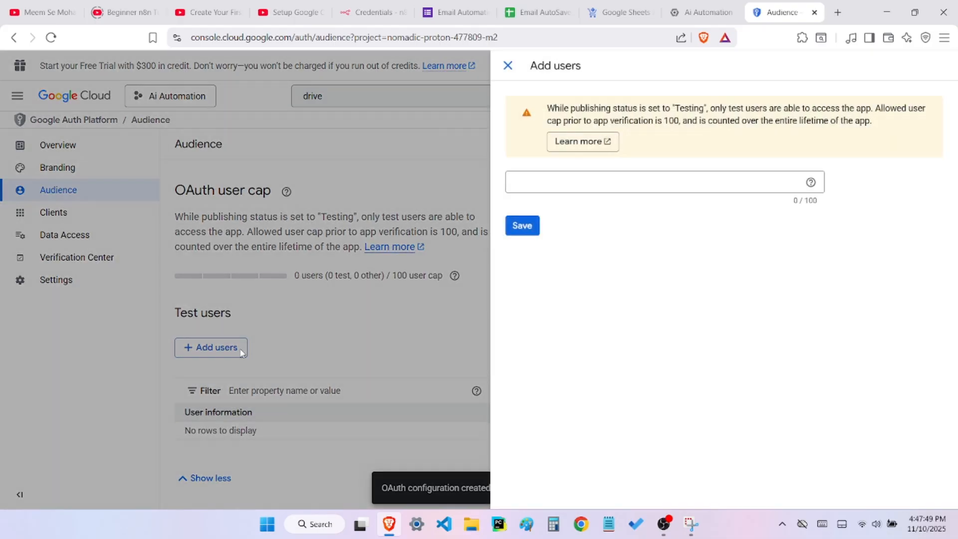
pyautogui.click(534, 189)
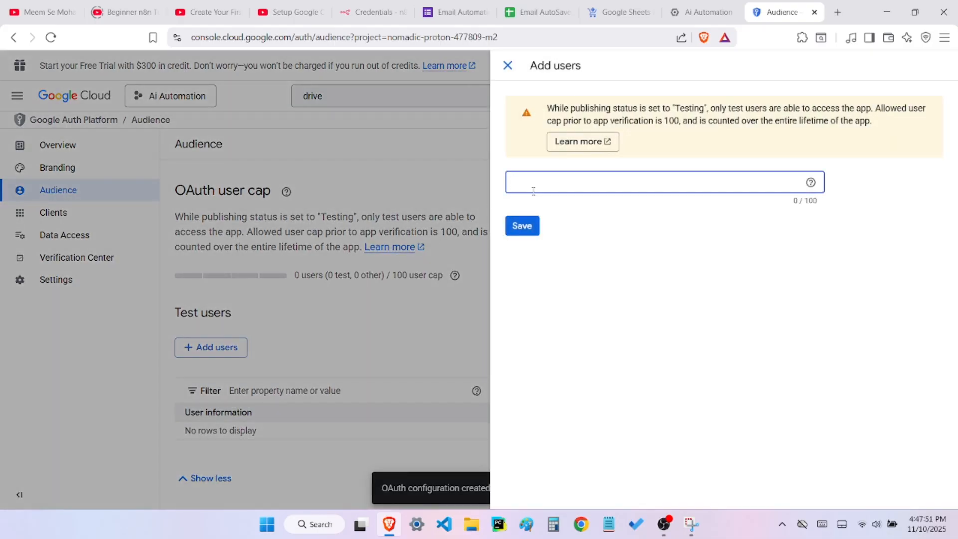
pyautogui.hotkey('ctrl', 'v')
pyautogui.click(522, 231)
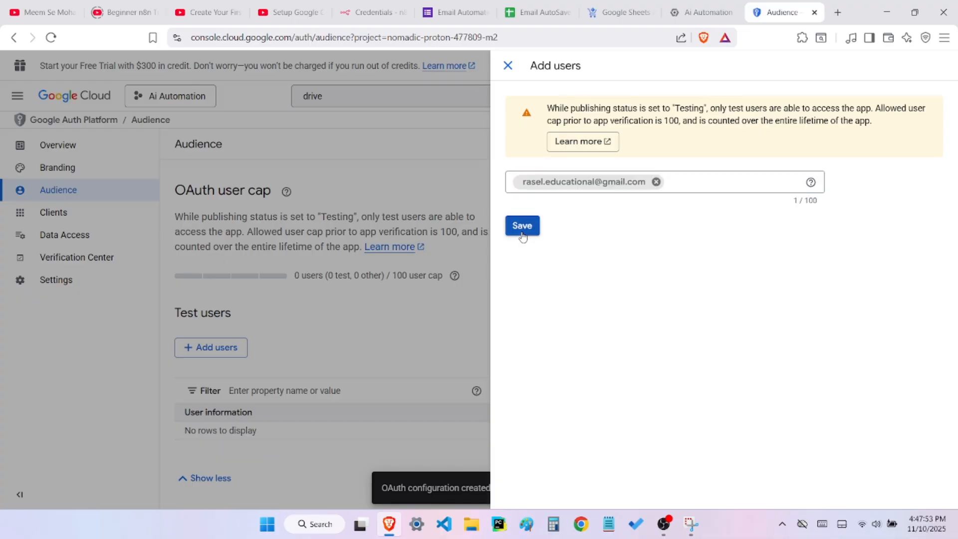
pyautogui.click(532, 230)
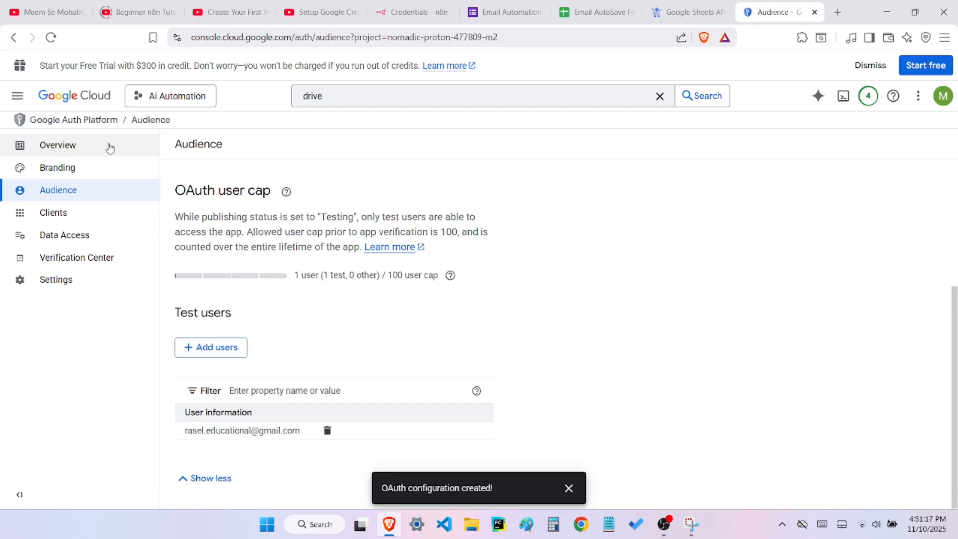
# Search the console for "sheet" and open the management details of the Google Sheets API
pyautogui.click(369, 96)
pyautogui.doubleClick(368, 96)
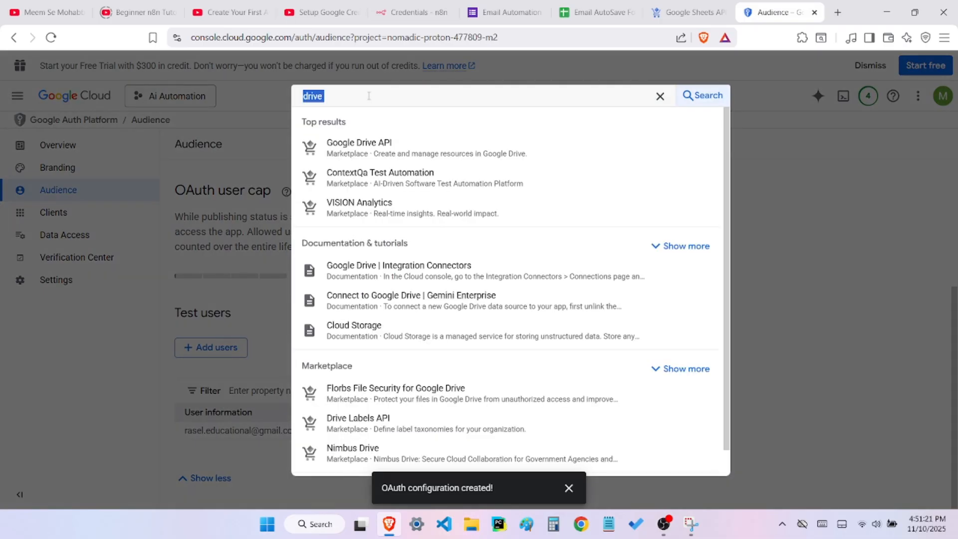
pyautogui.write('sheet')
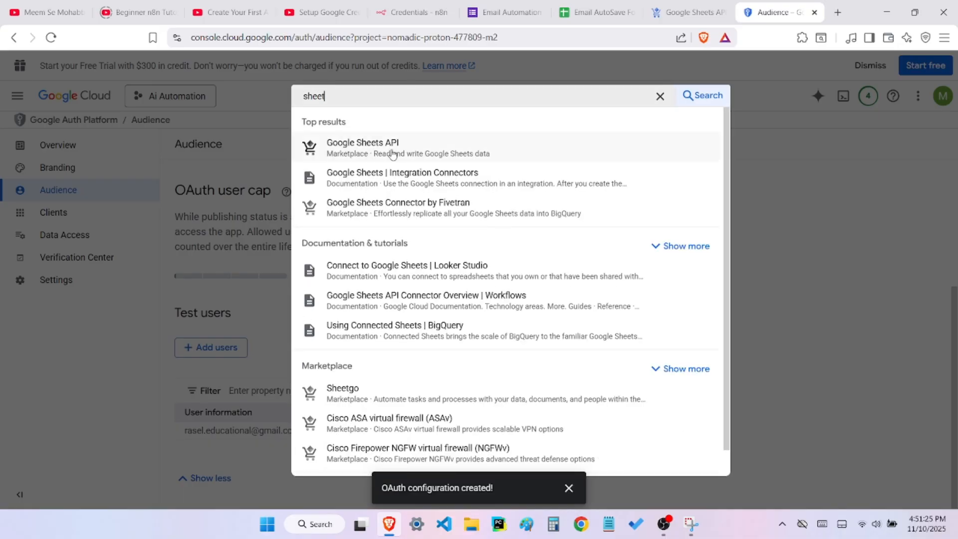
pyautogui.click(392, 153)
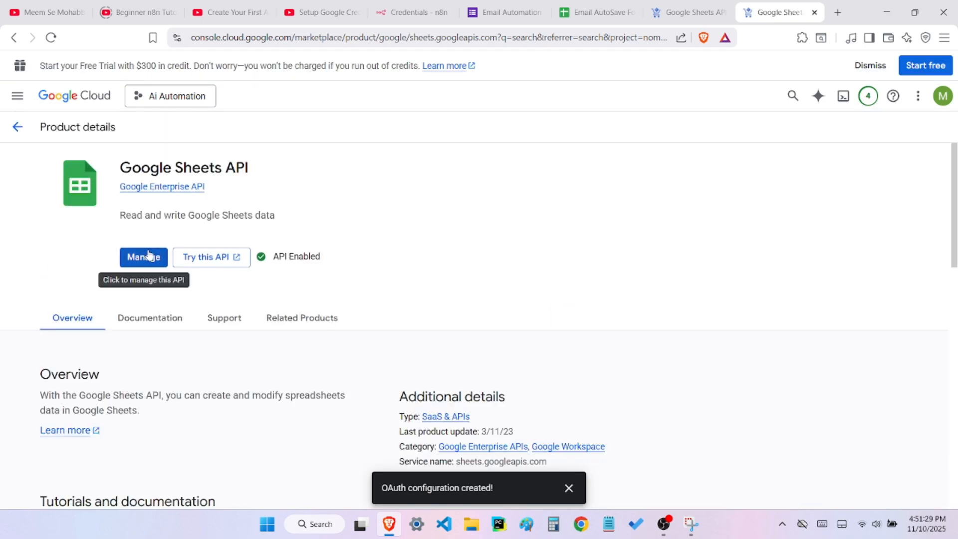
pyautogui.click(148, 256)
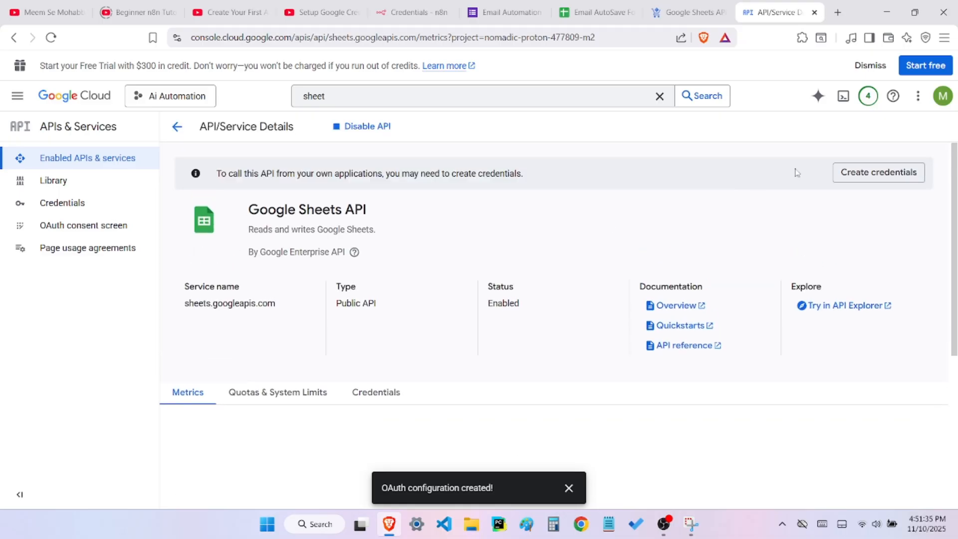
# Start creating credentials for the Google Sheets API with User data as the data being accessed
pyautogui.click(868, 178)
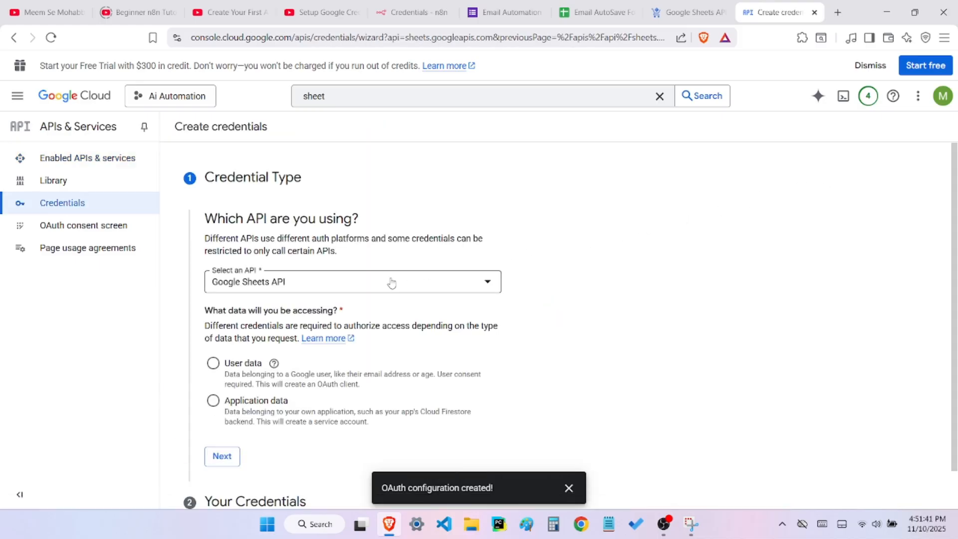
pyautogui.scroll(-1, 391, 281)
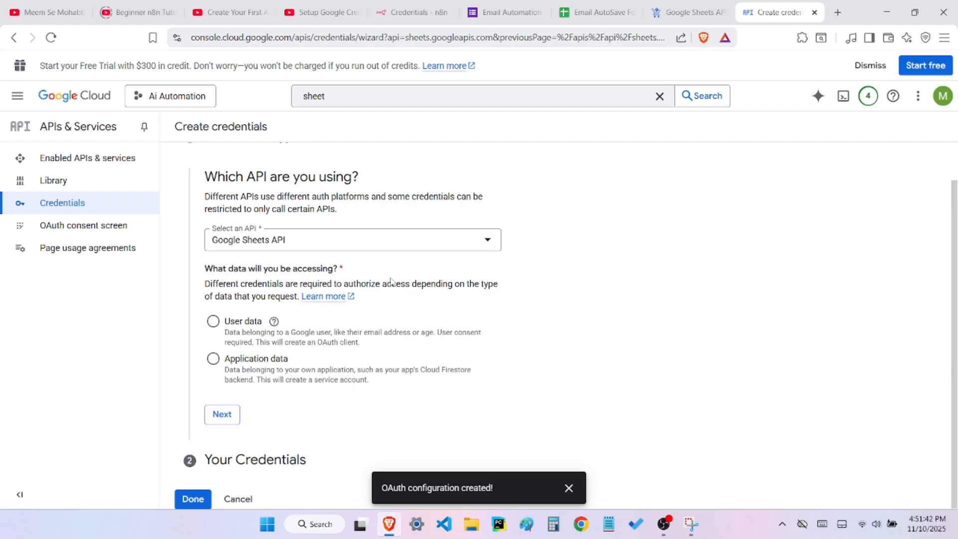
pyautogui.click(214, 323)
pyautogui.click(222, 416)
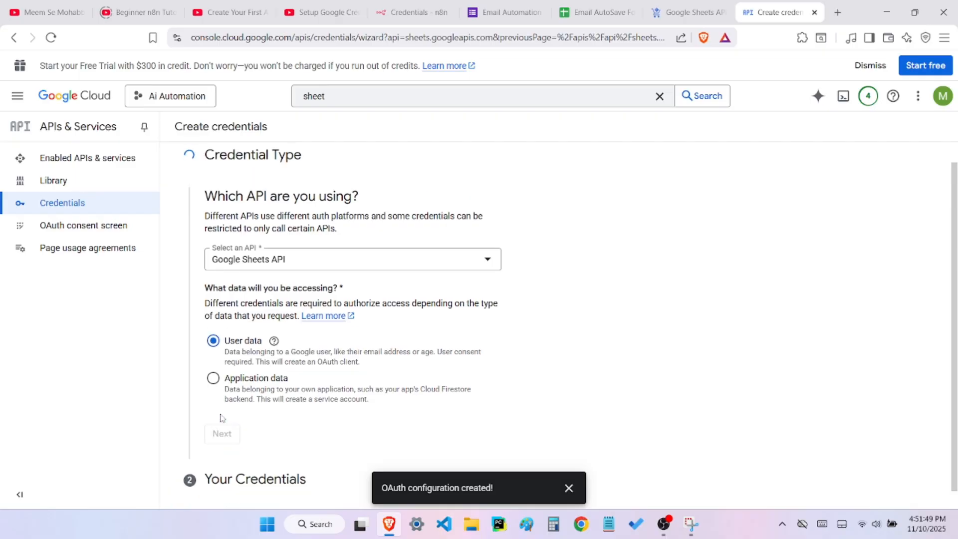
# In the credential's optional scopes, select every scope on the first page of the list and update the selection
pyautogui.scroll(-3, 222, 419)
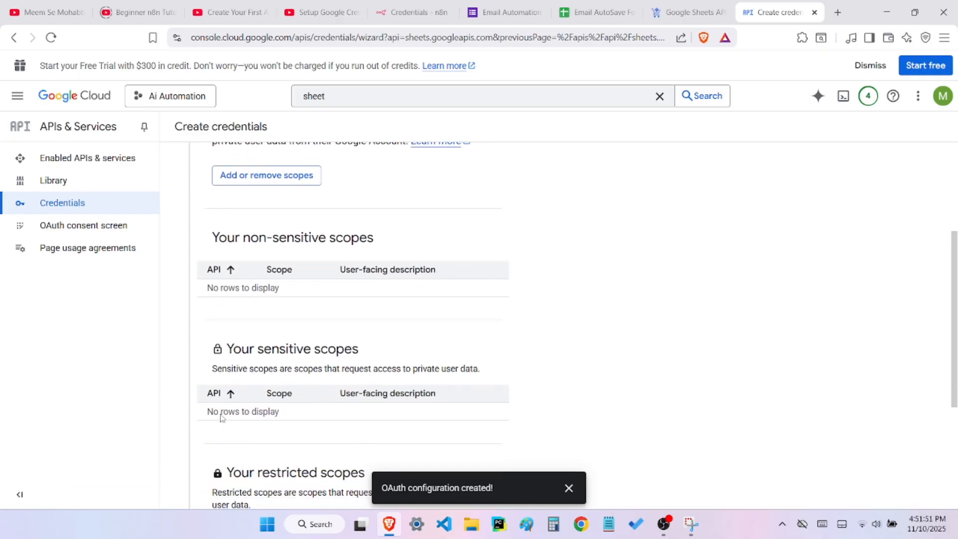
pyautogui.scroll(-4, 222, 419)
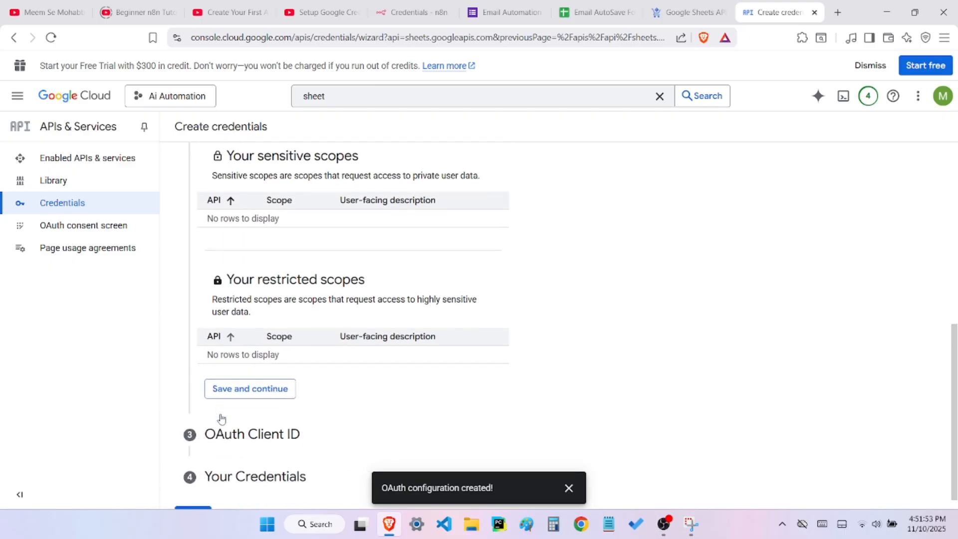
pyautogui.scroll(-1, 222, 419)
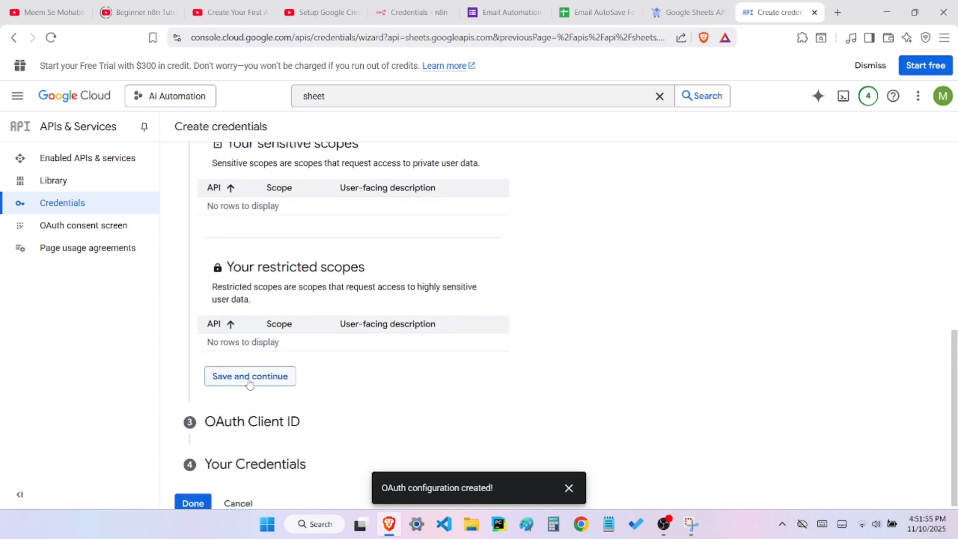
pyautogui.scroll(7, 250, 384)
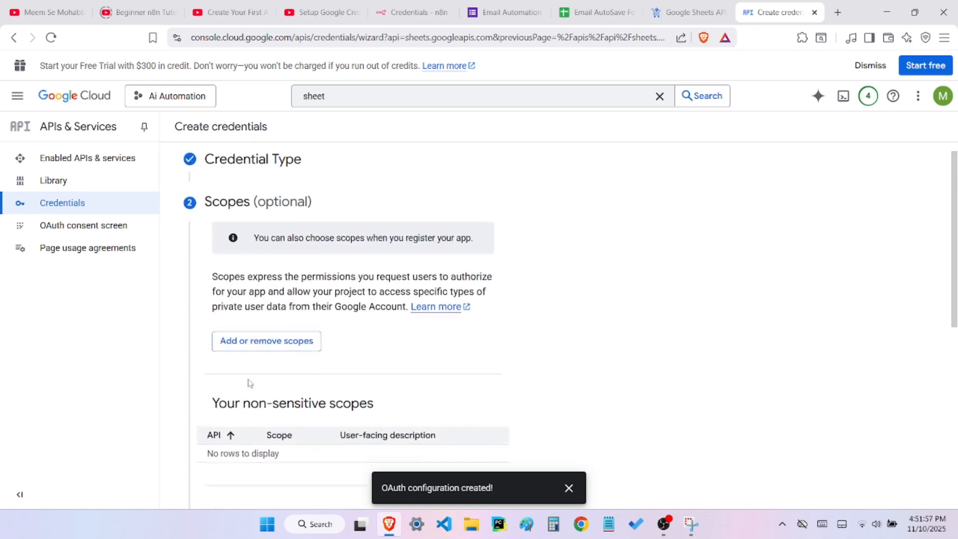
pyautogui.scroll(1, 250, 383)
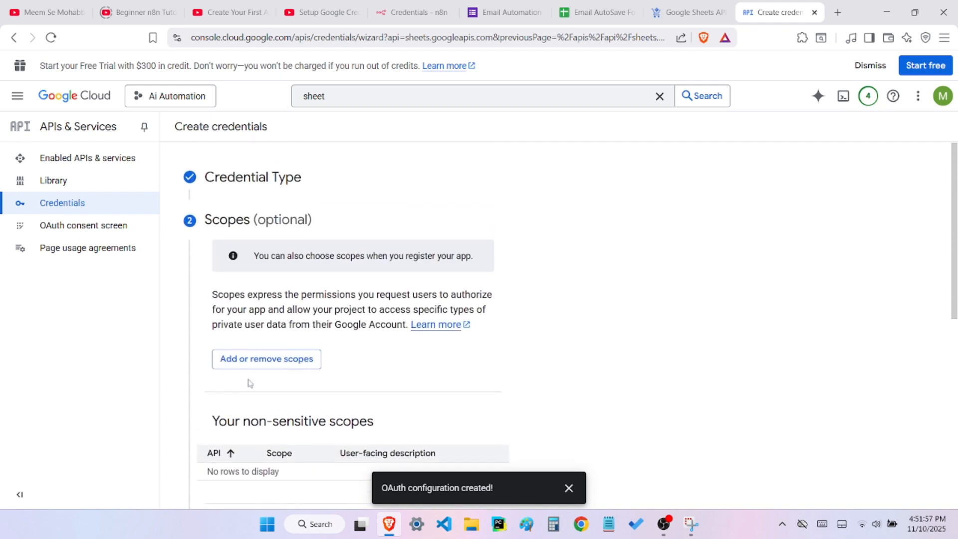
pyautogui.click(267, 360)
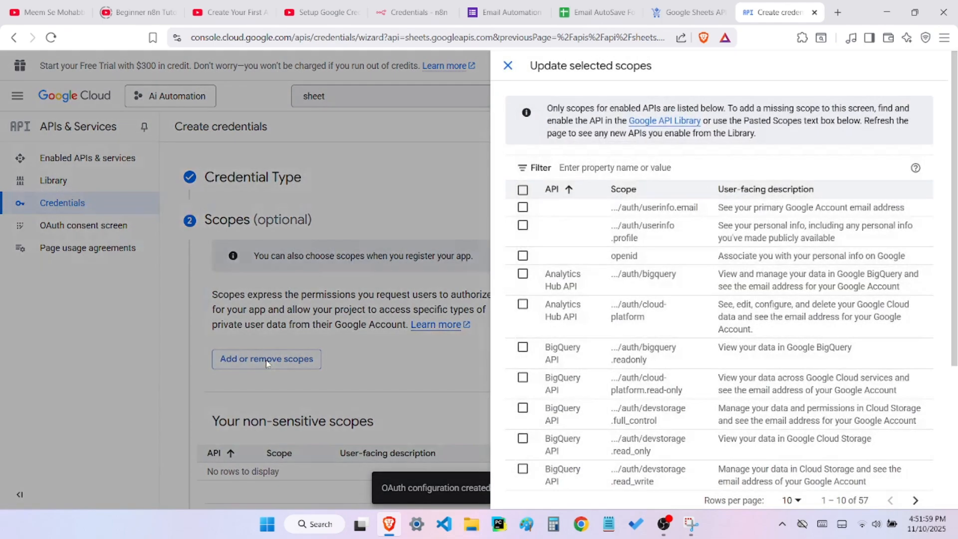
pyautogui.click(522, 190)
pyautogui.scroll(-4, 524, 196)
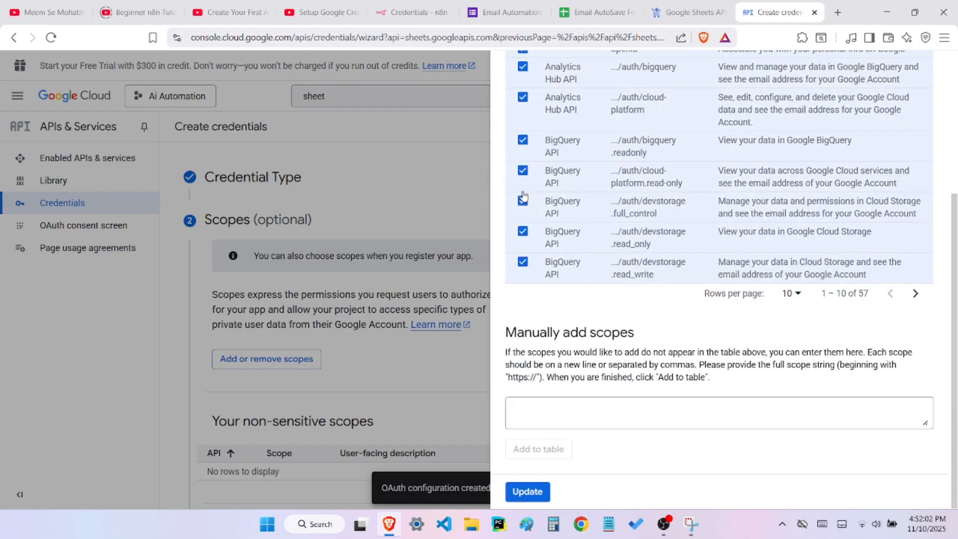
pyautogui.click(527, 492)
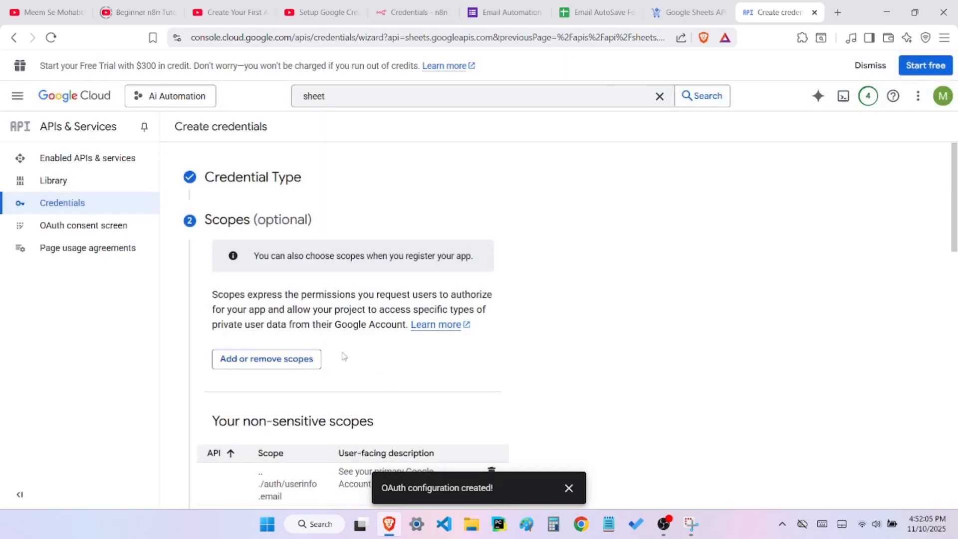
# Save the chosen scopes and continue to the OAuth client ID stage
pyautogui.scroll(-4, 343, 355)
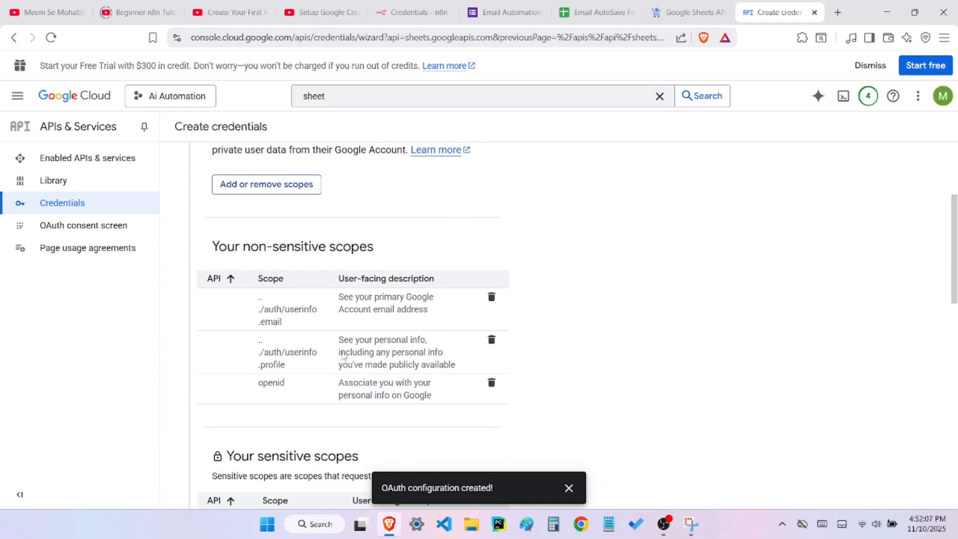
pyautogui.scroll(-4, 343, 356)
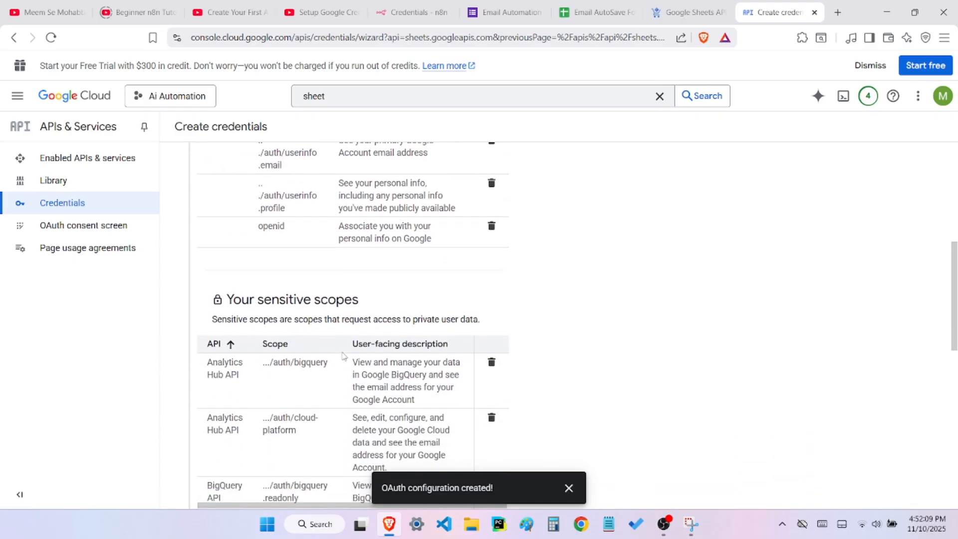
pyautogui.scroll(-7, 343, 356)
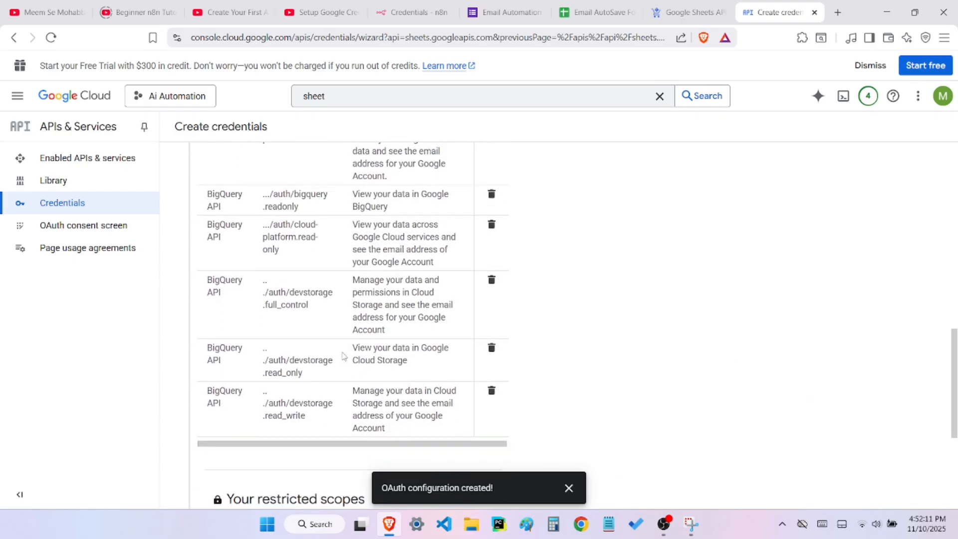
pyautogui.scroll(-6, 343, 356)
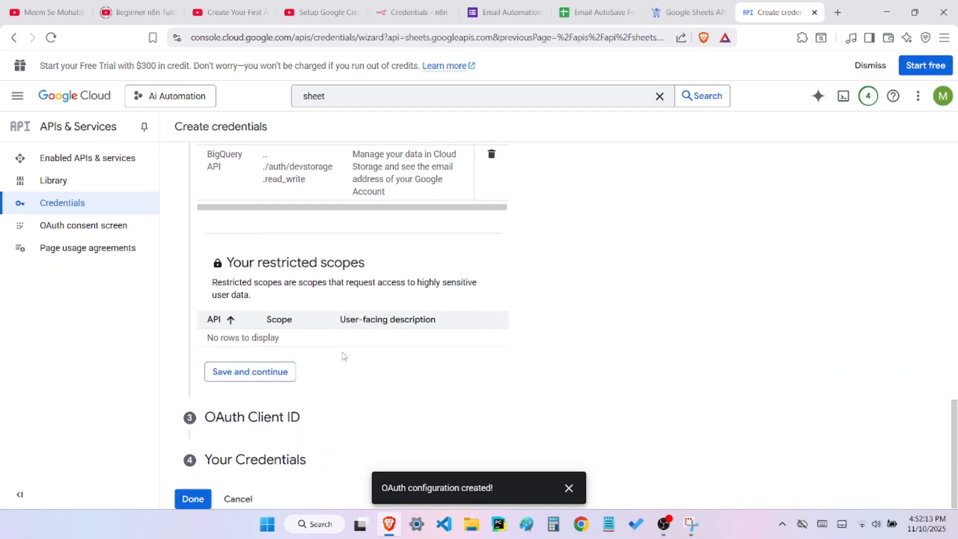
pyautogui.click(243, 379)
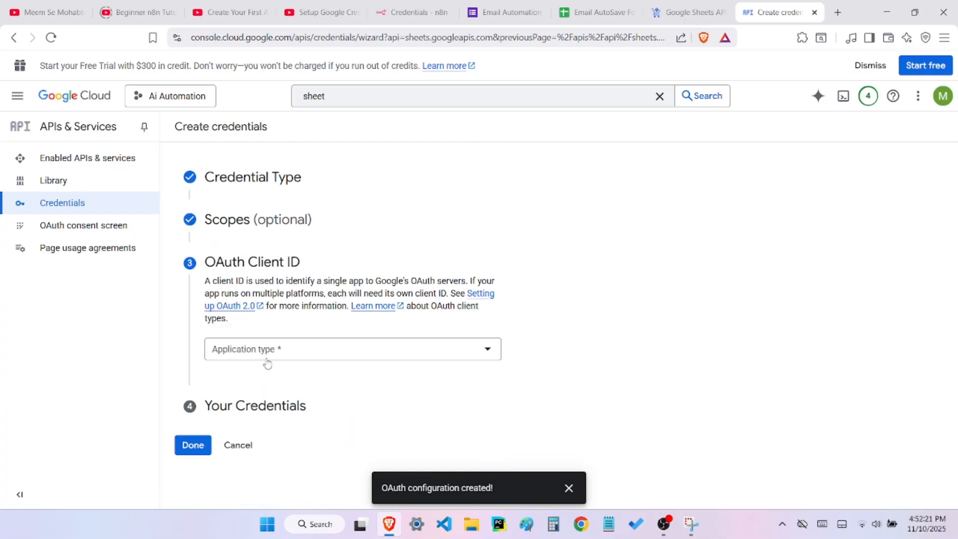
# Set the OAuth client's application type to Web application and add an empty authorized redirect URI entry
pyautogui.click(265, 351)
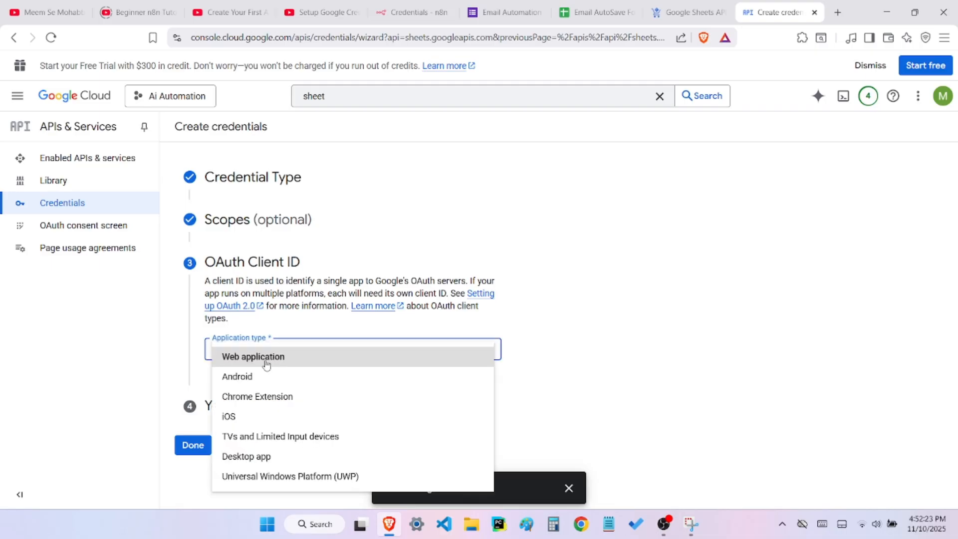
pyautogui.click(267, 364)
pyautogui.scroll(-3, 267, 363)
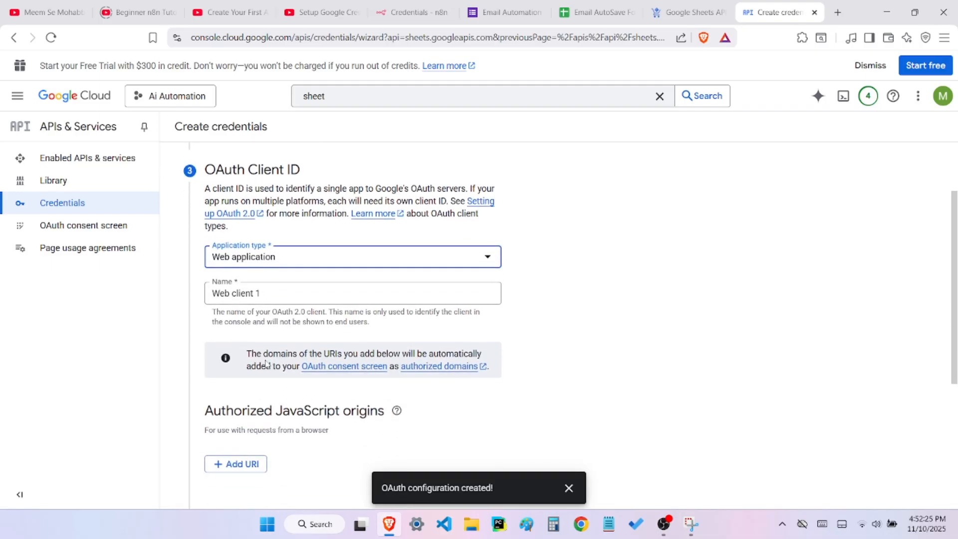
pyautogui.scroll(-3, 266, 360)
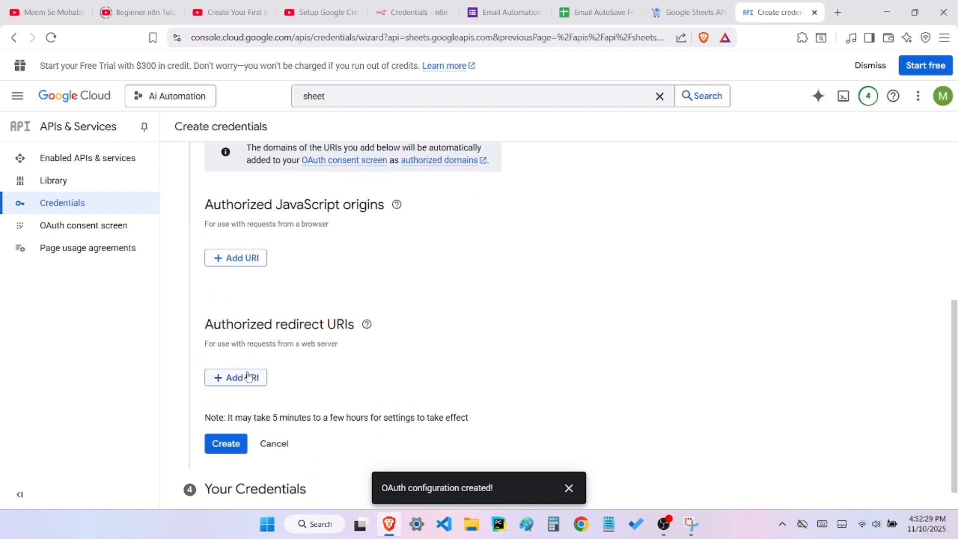
pyautogui.click(251, 378)
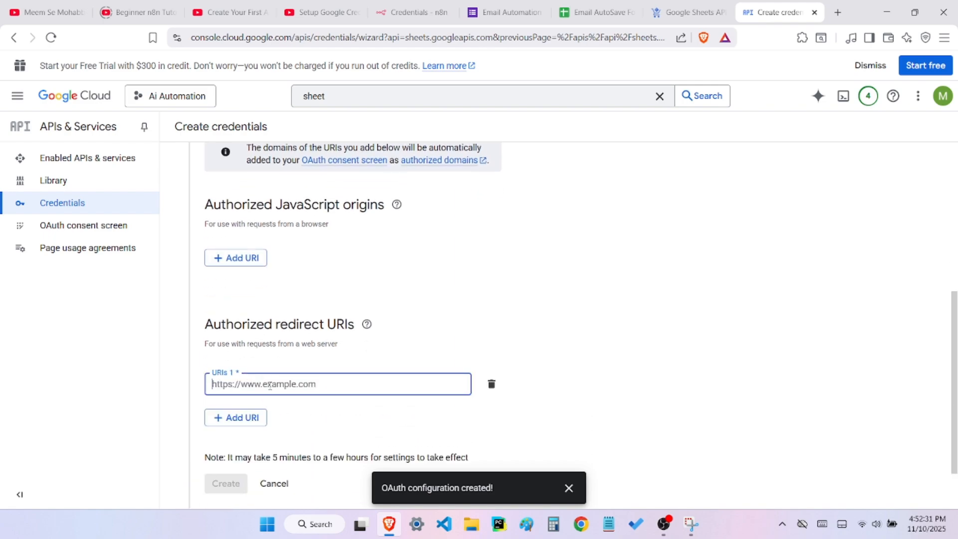
pyautogui.scroll(-1, 269, 385)
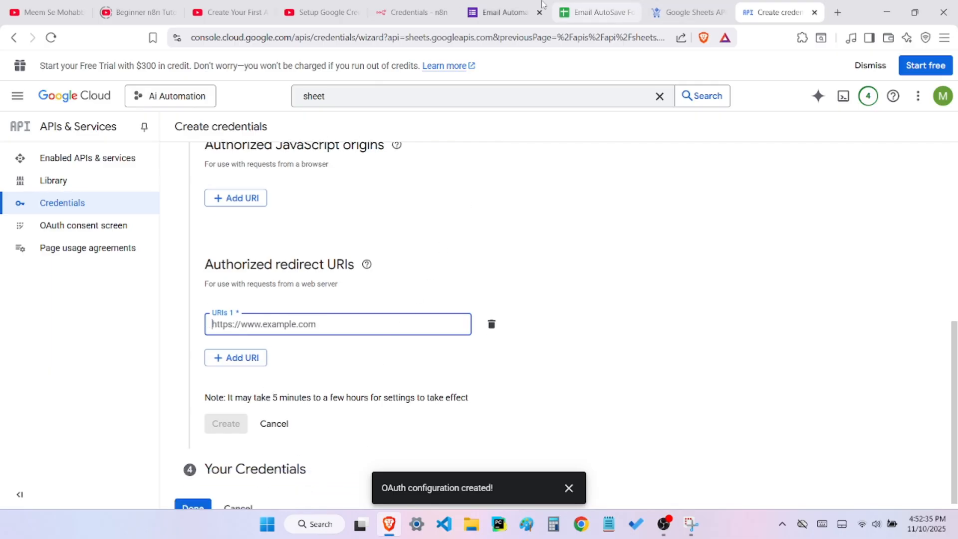
# Switch to n8n and open the Google Sheets Trigger node in the workflow "My workflow 32"
pyautogui.click(425, 5)
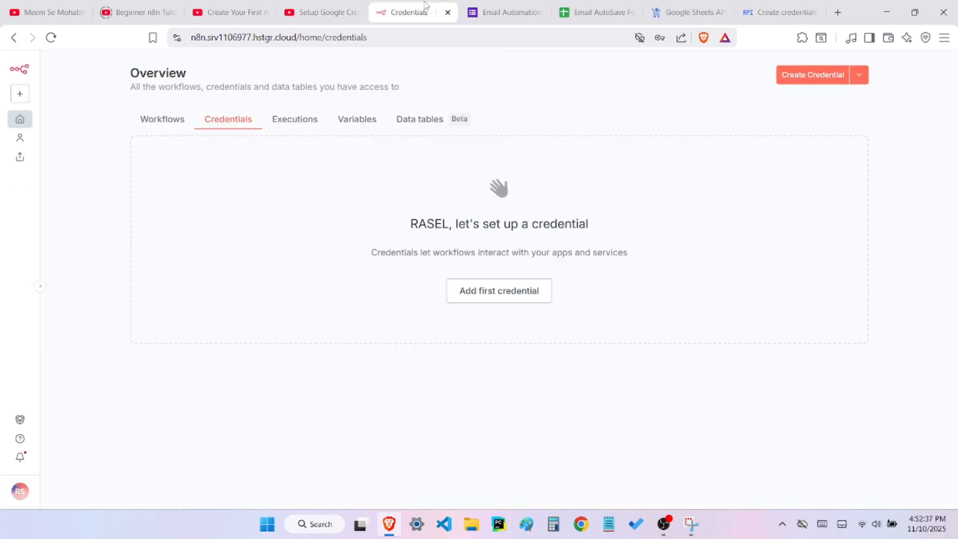
pyautogui.click(183, 124)
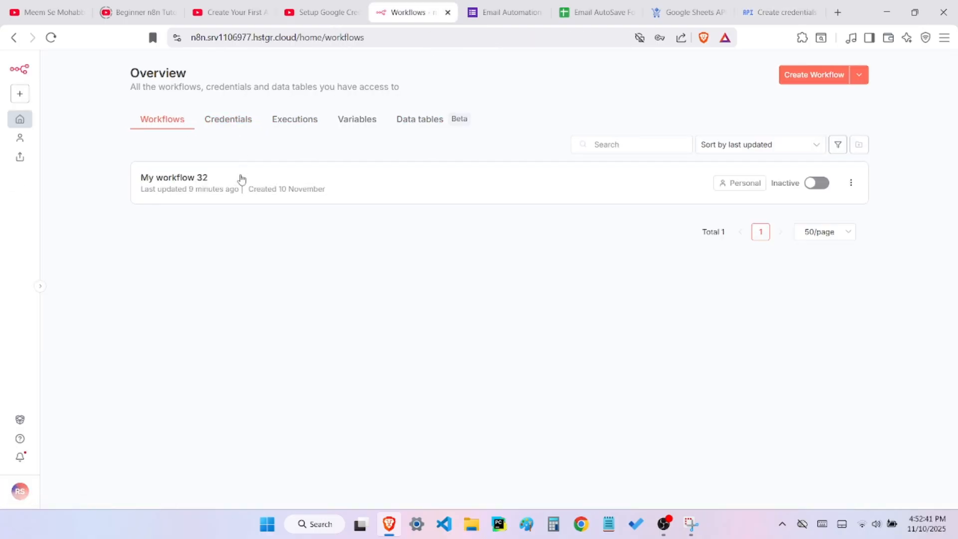
pyautogui.click(240, 184)
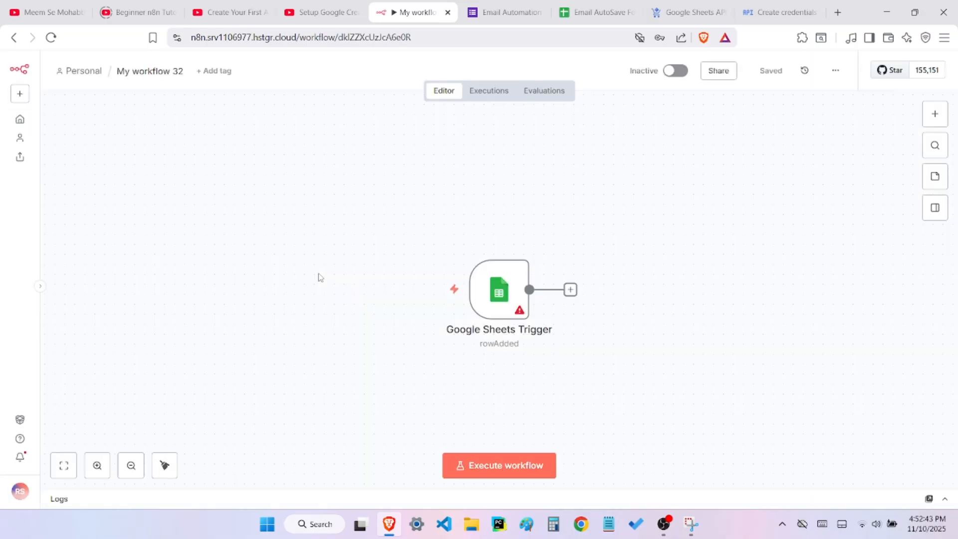
pyautogui.moveTo(418, 293)
pyautogui.doubleClick(514, 283)
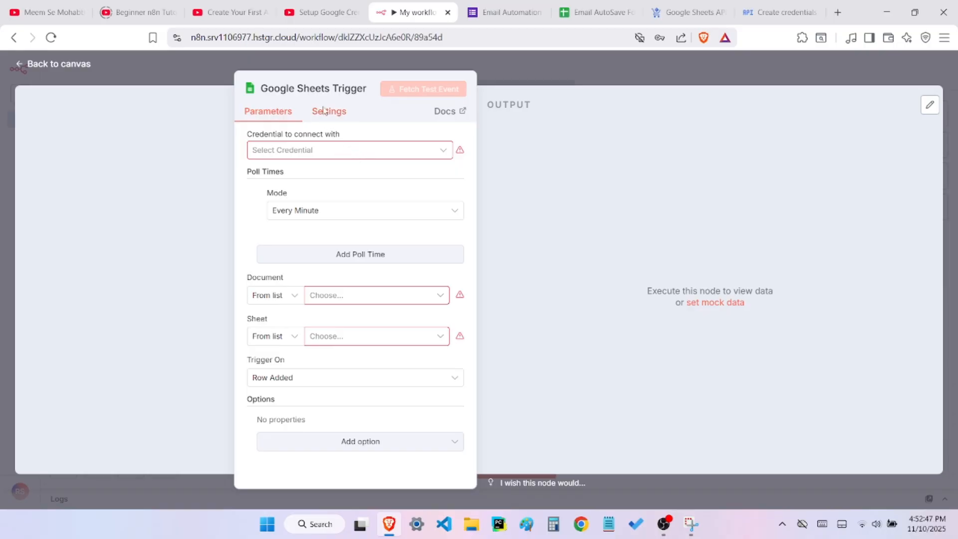
# Create a new credential for the Google Sheets Trigger and copy its OAuth redirect URL
pyautogui.click(330, 153)
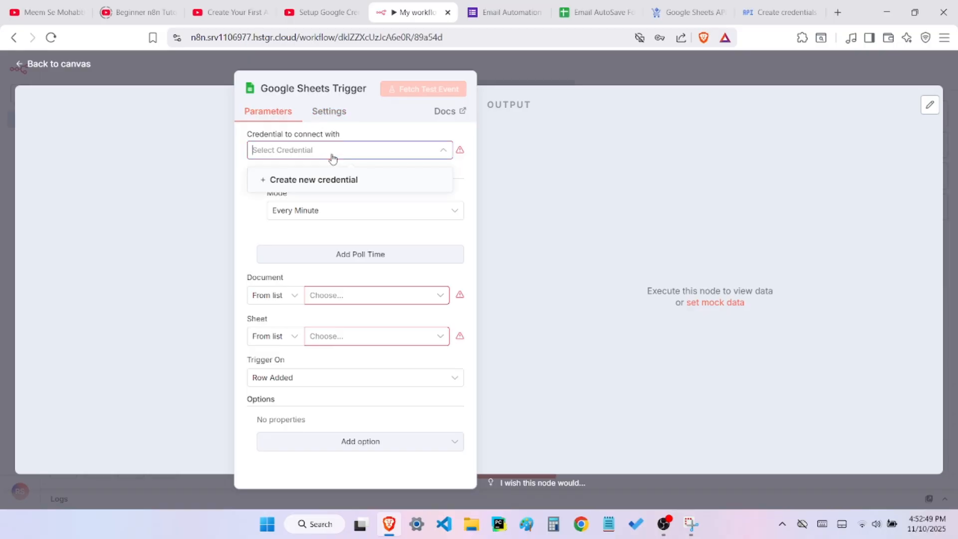
pyautogui.click(323, 183)
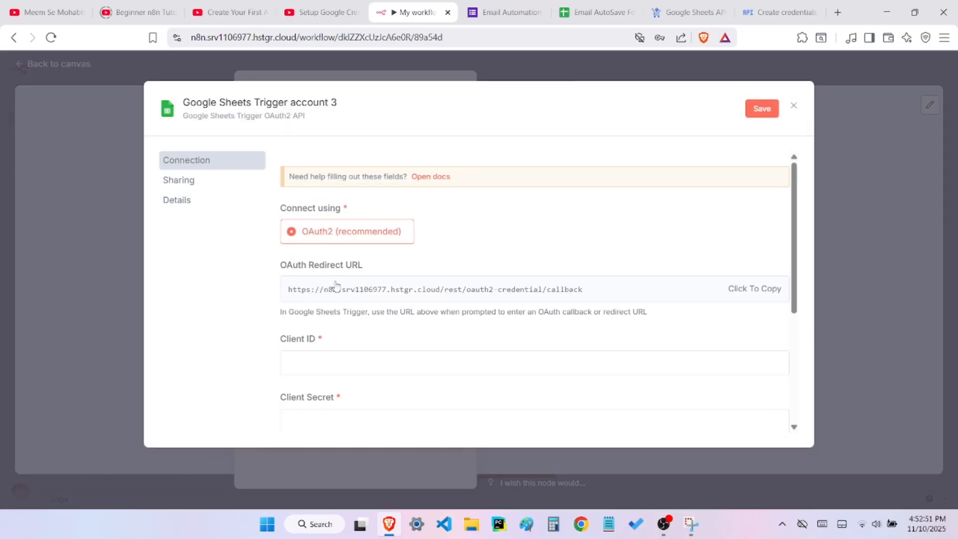
pyautogui.click(738, 295)
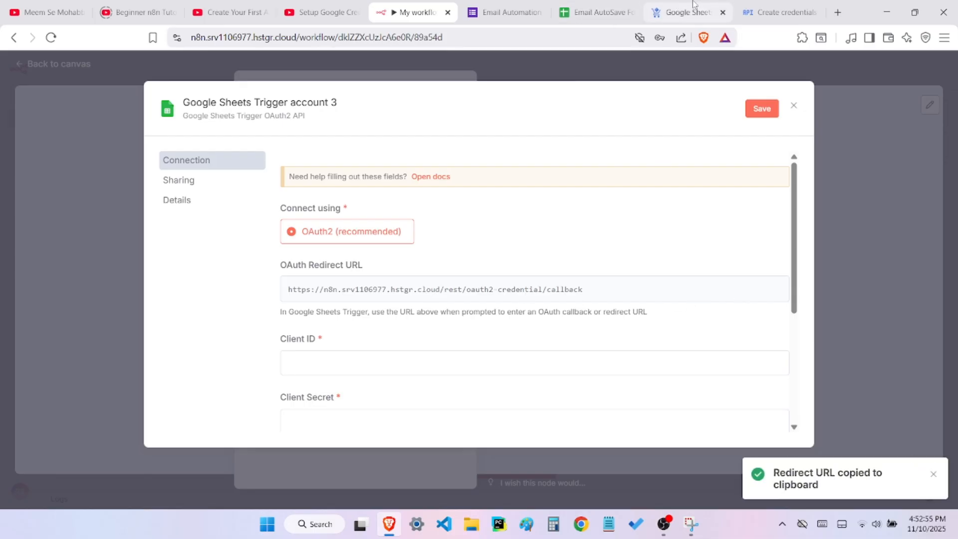
# Back in Google Cloud, paste the copied n8n URL as the authorized redirect URI and create the OAuth client
pyautogui.click(767, 14)
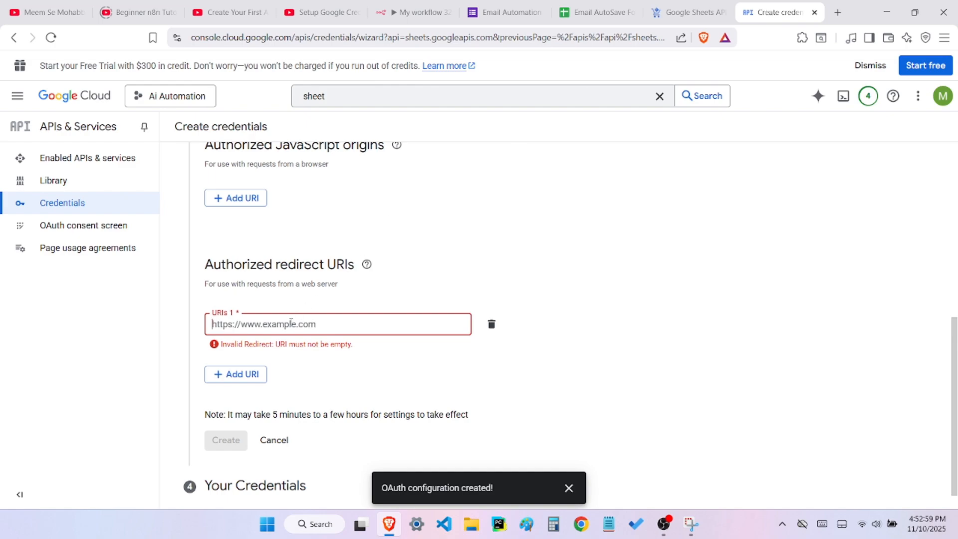
pyautogui.hotkey('ctrl', 'v')
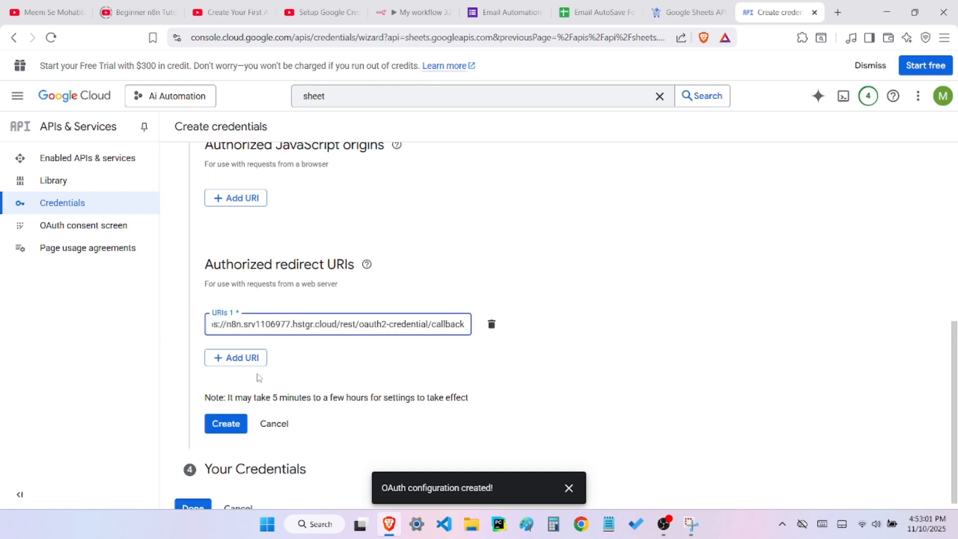
pyautogui.click(237, 418)
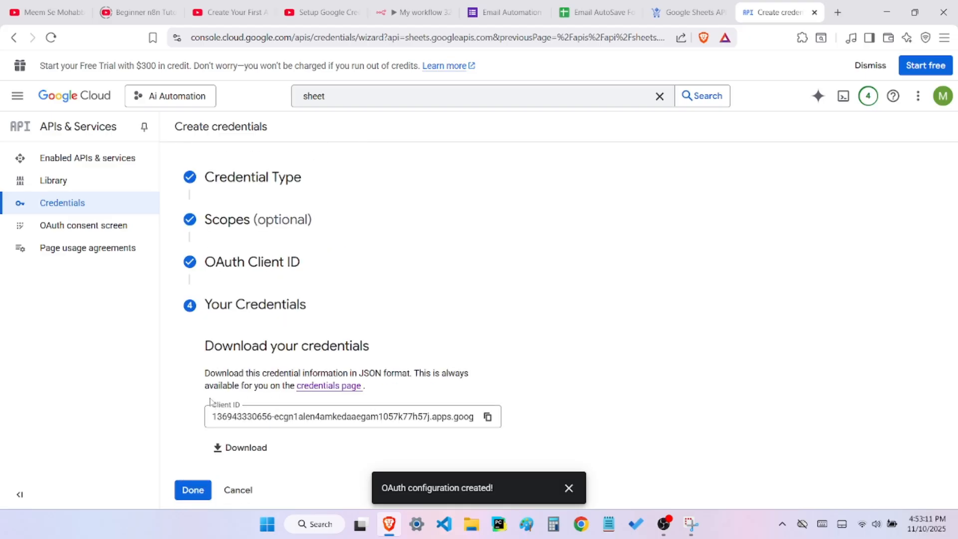
# Copy the new OAuth client ID and paste it into the Client ID field of the n8n Google Sheets Trigger credential
pyautogui.moveTo(213, 405); pyautogui.dragTo(240, 406)
pyautogui.click(252, 406)
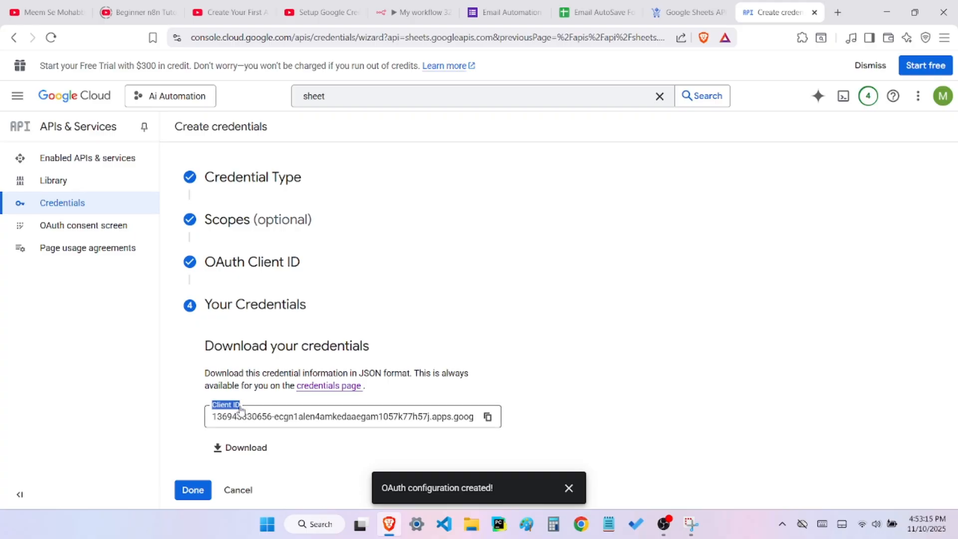
pyautogui.click(488, 417)
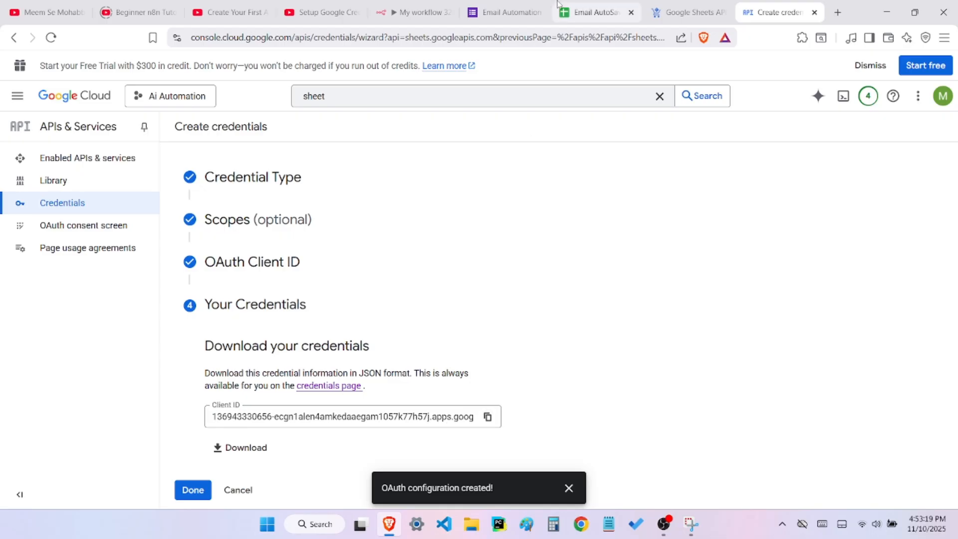
pyautogui.click(414, 12)
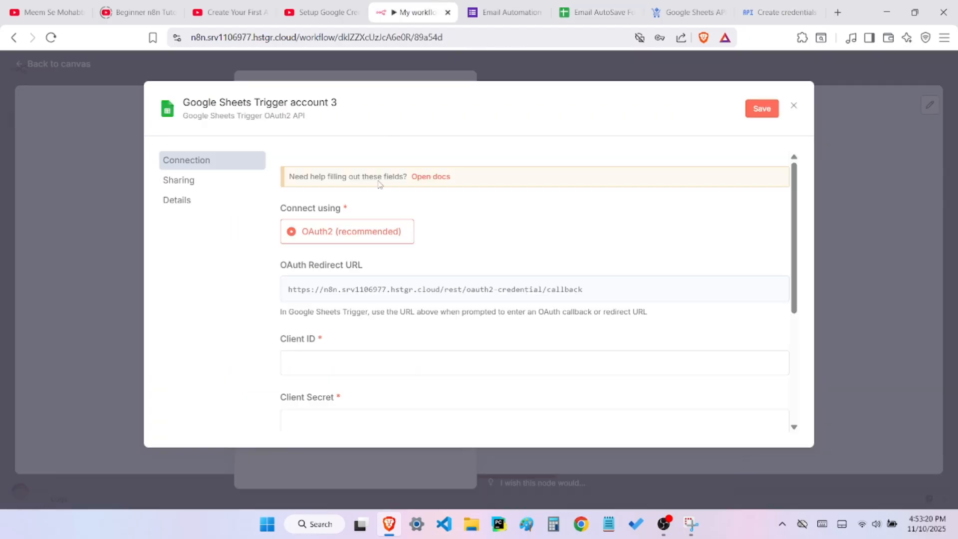
pyautogui.click(331, 363)
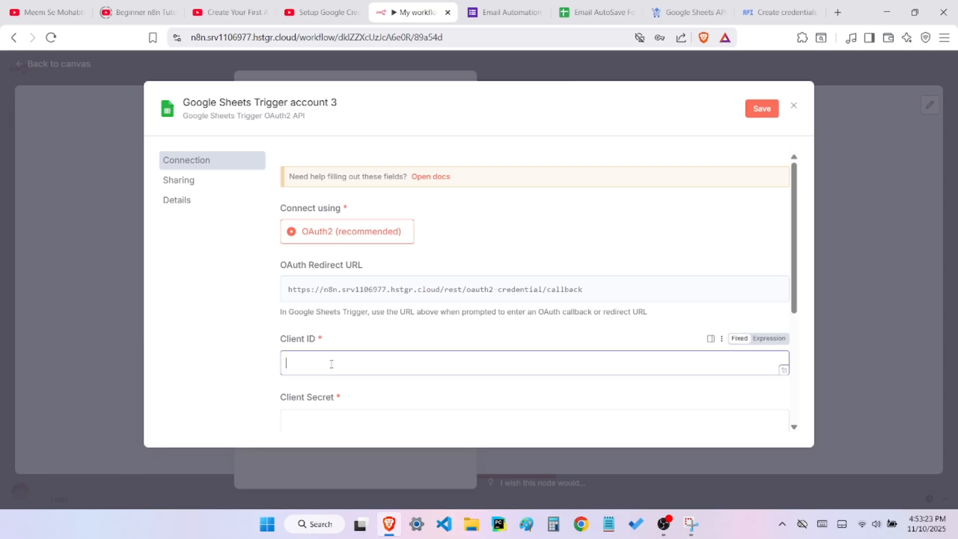
pyautogui.hotkey('ctrl', 'v')
# Return to Google Cloud, finish the credential wizard, and open the Web client 1 OAuth client from the project's credentials
pyautogui.scroll(-2, 331, 363)
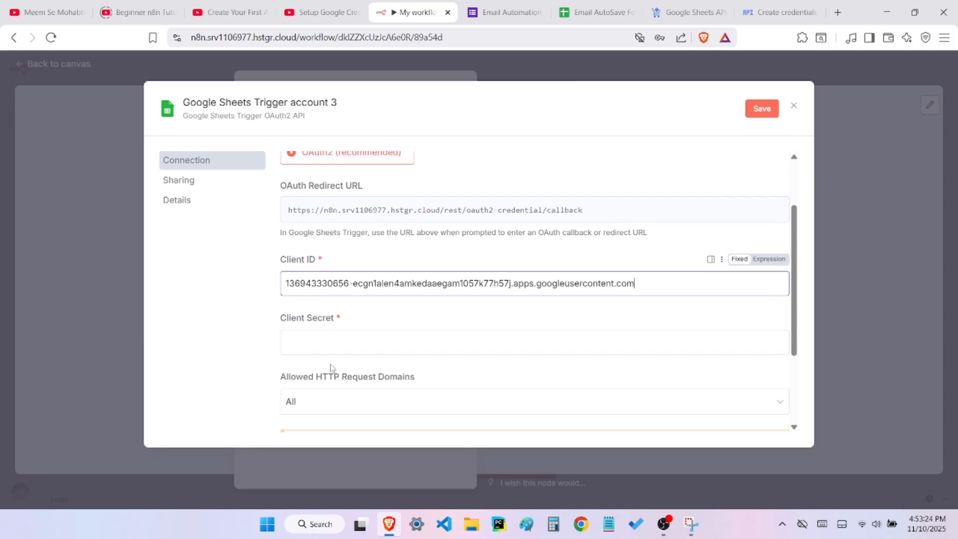
pyautogui.click(355, 347)
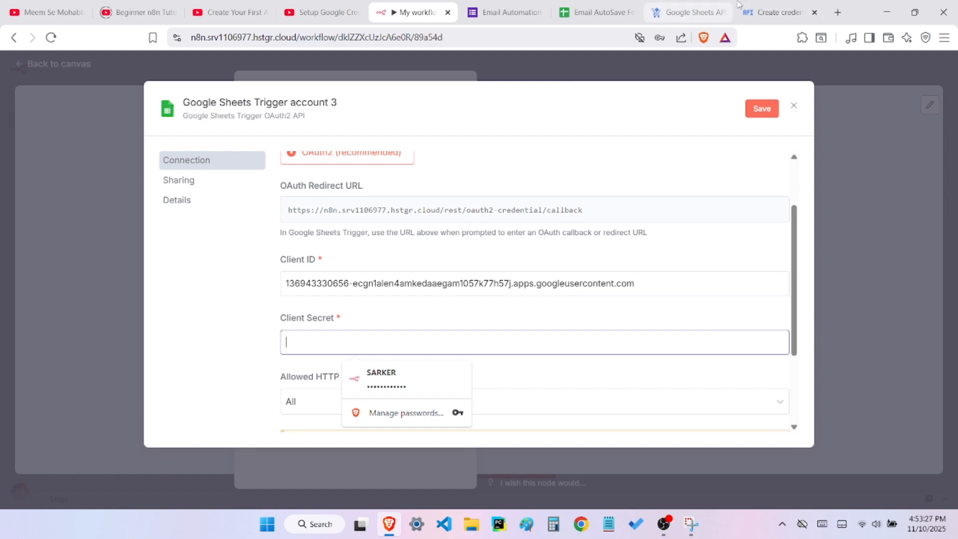
pyautogui.click(755, 13)
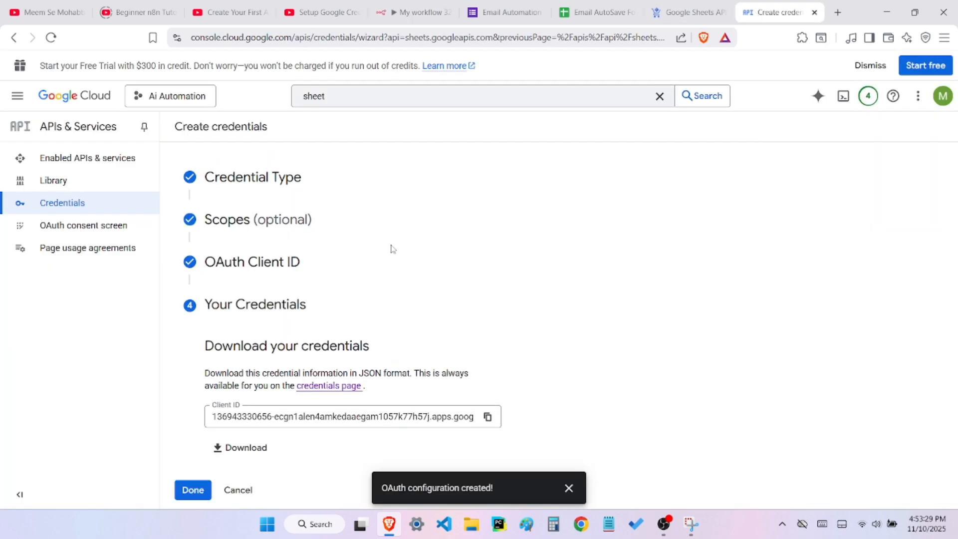
pyautogui.click(195, 491)
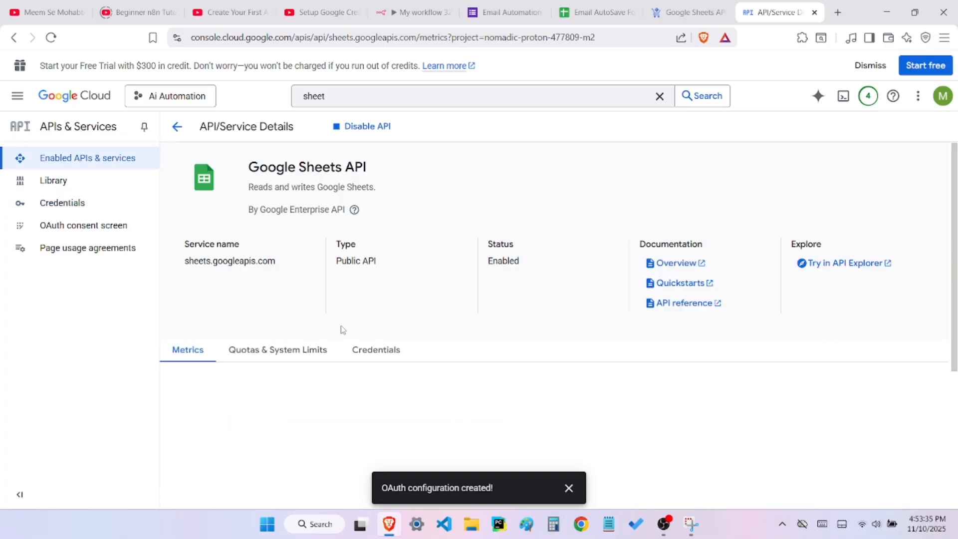
pyautogui.click(75, 208)
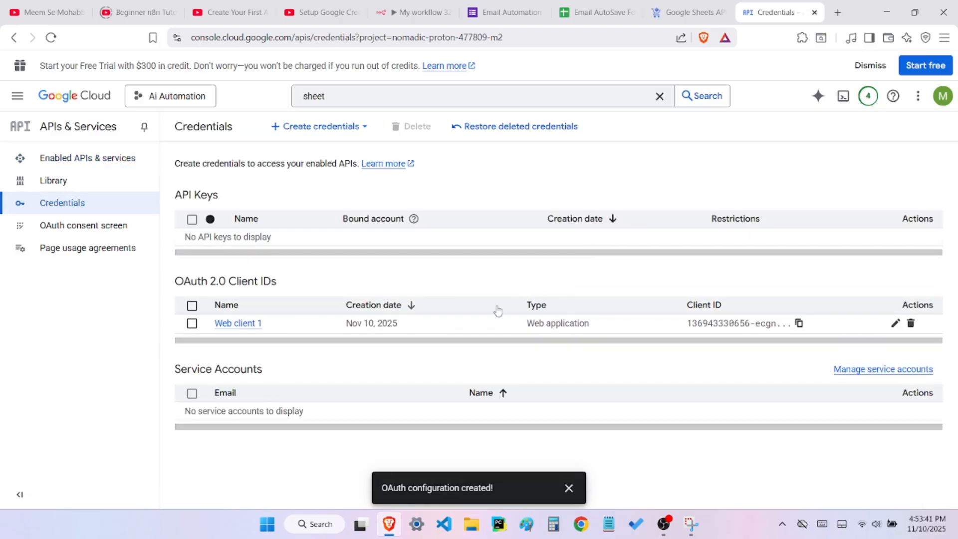
pyautogui.click(233, 325)
pyautogui.moveTo(382, 322)
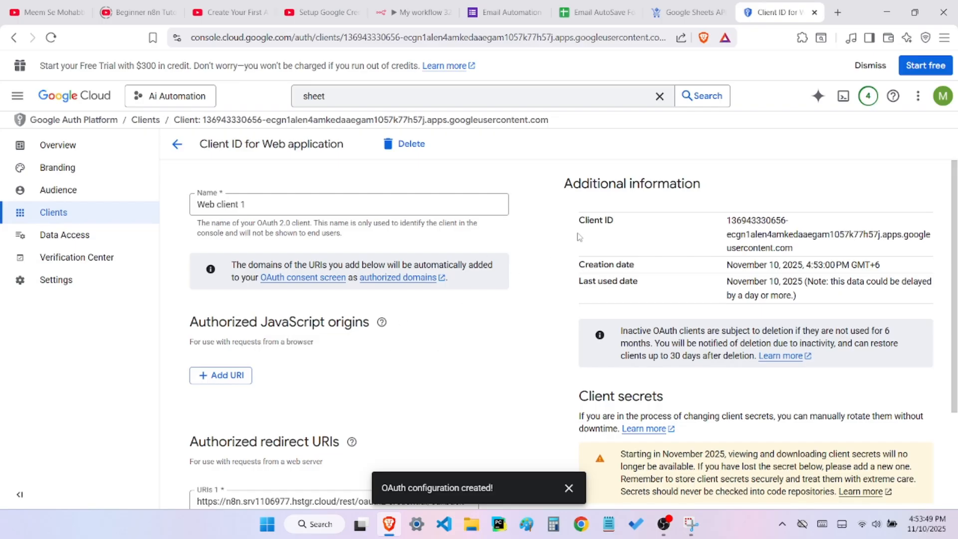
# Copy the client secret from the Web client 1 details
pyautogui.moveTo(727, 223); pyautogui.dragTo(796, 249)
pyautogui.click(802, 249)
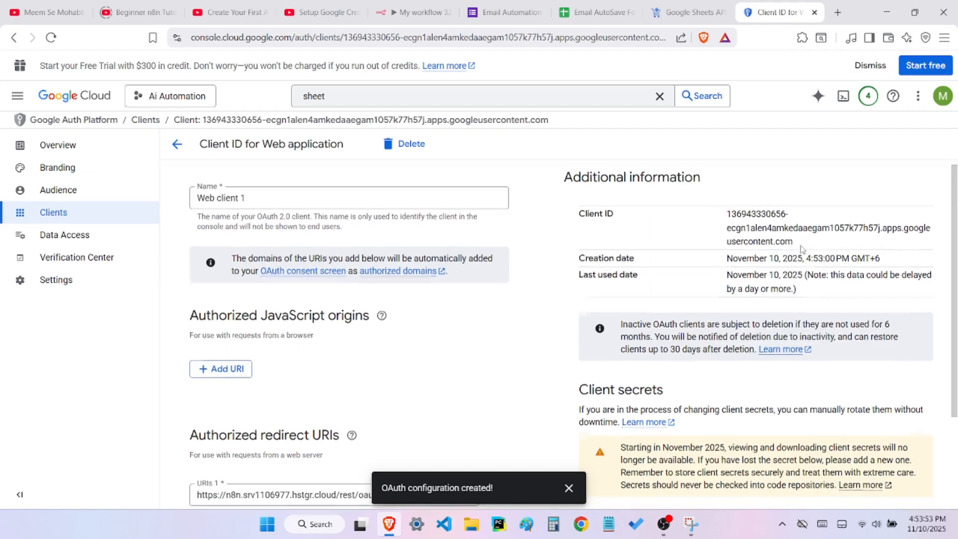
pyautogui.scroll(-1, 802, 249)
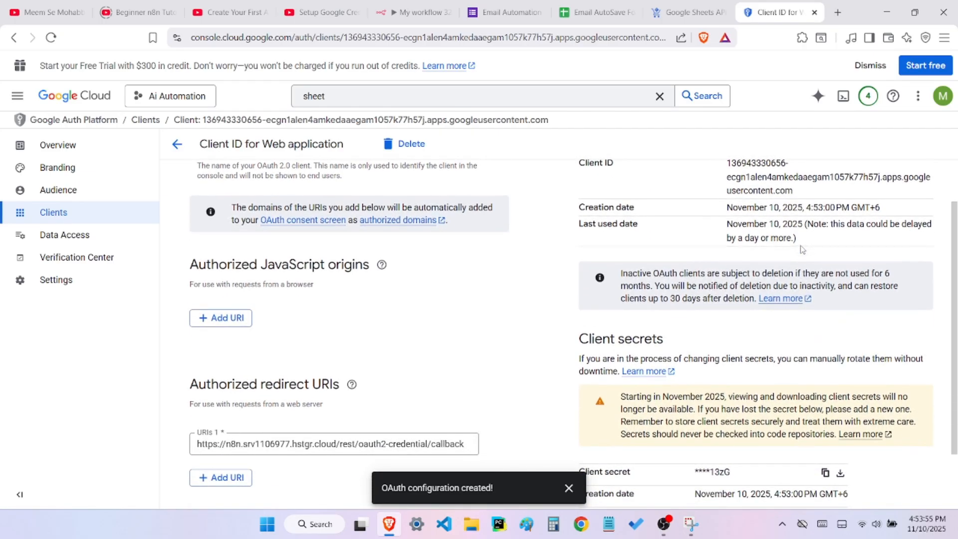
pyautogui.scroll(-2, 801, 250)
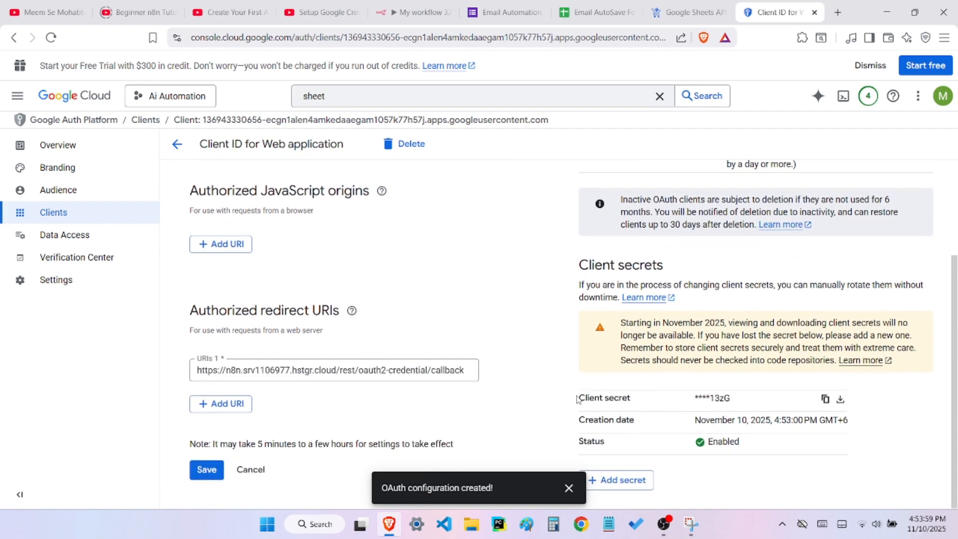
pyautogui.moveTo(577, 399); pyautogui.dragTo(644, 398)
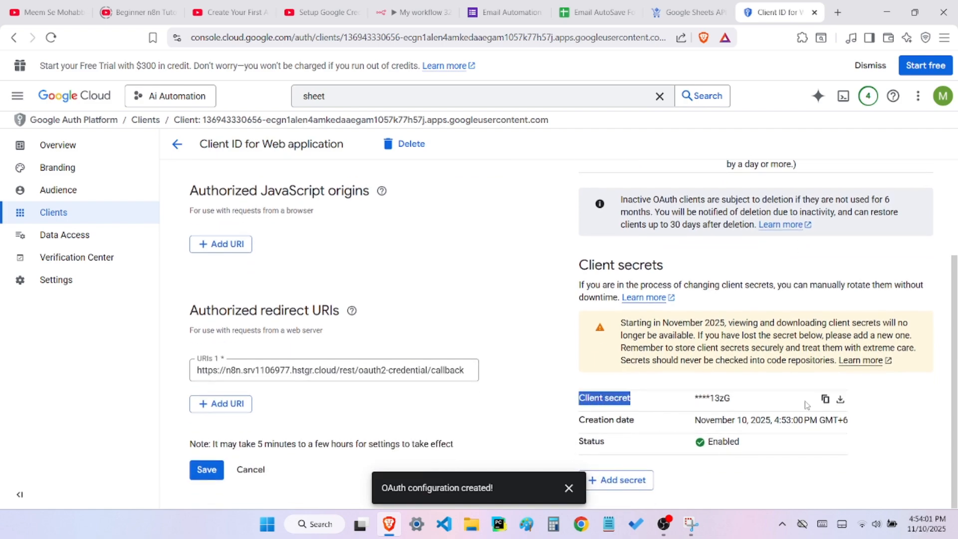
pyautogui.click(824, 399)
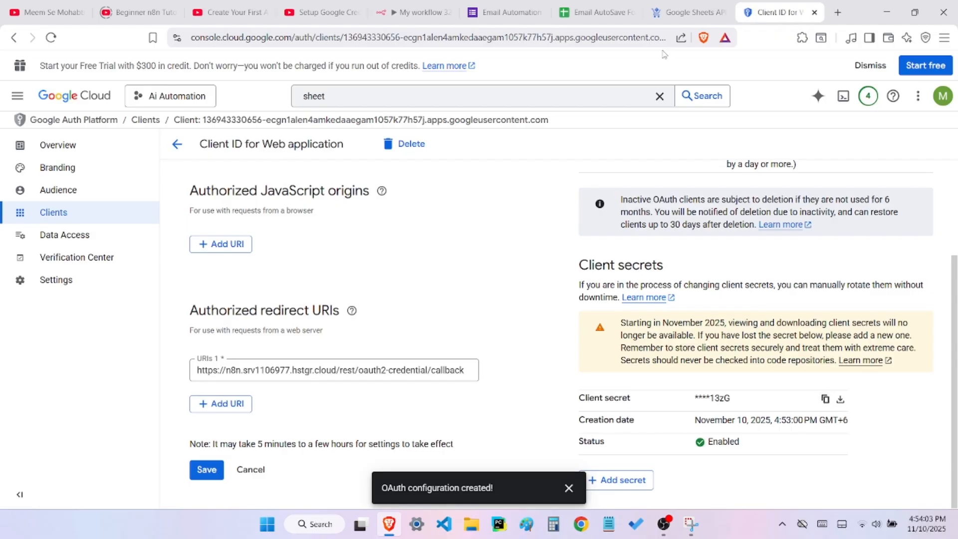
# Switch to n8n, paste the copied secret into the Client Secret field of the Google Sheets Trigger credential, and save the credential
pyautogui.click(419, 12)
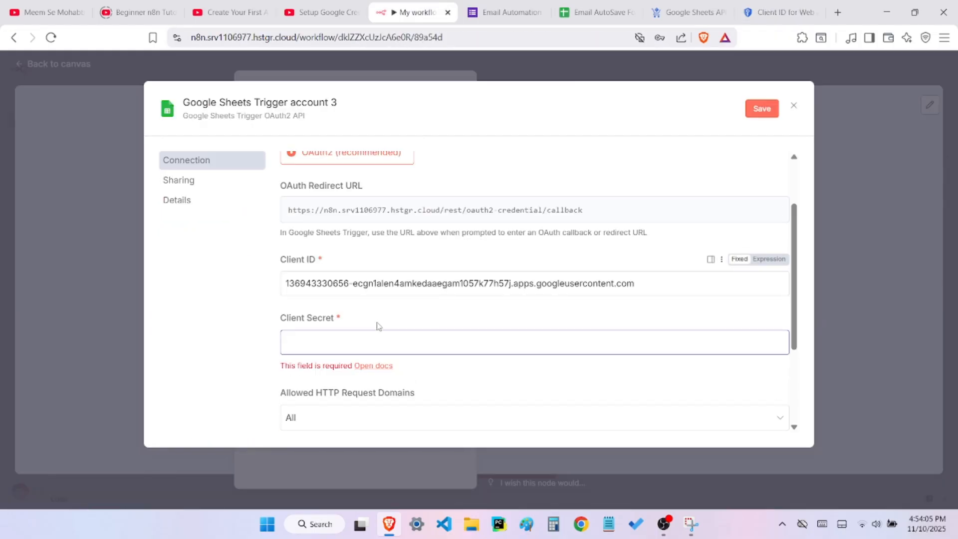
pyautogui.click(369, 342)
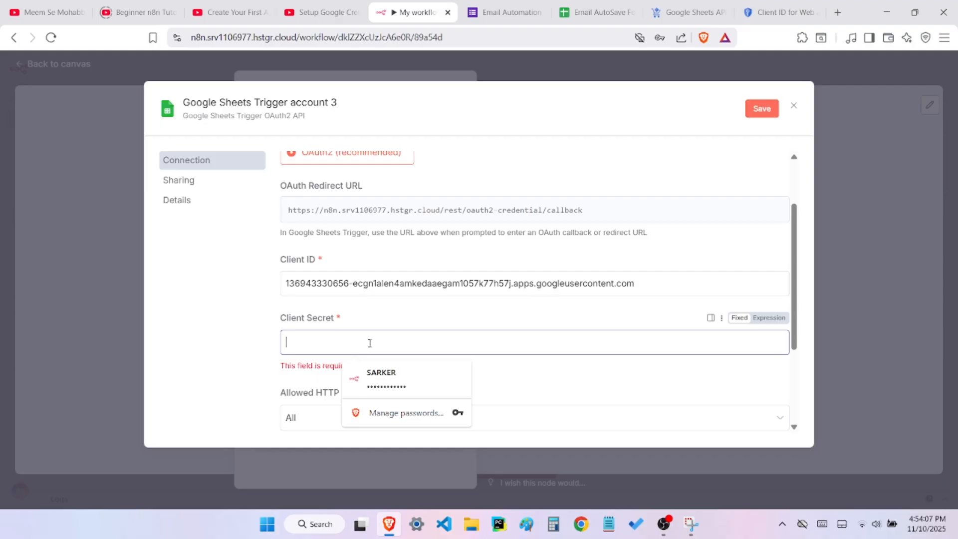
pyautogui.hotkey('ctrl', 'v')
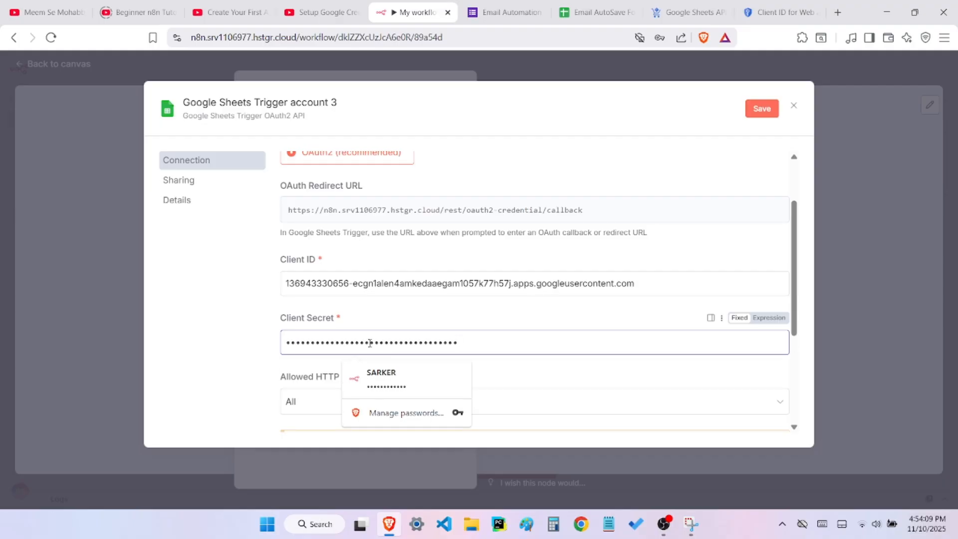
pyautogui.scroll(-3, 507, 318)
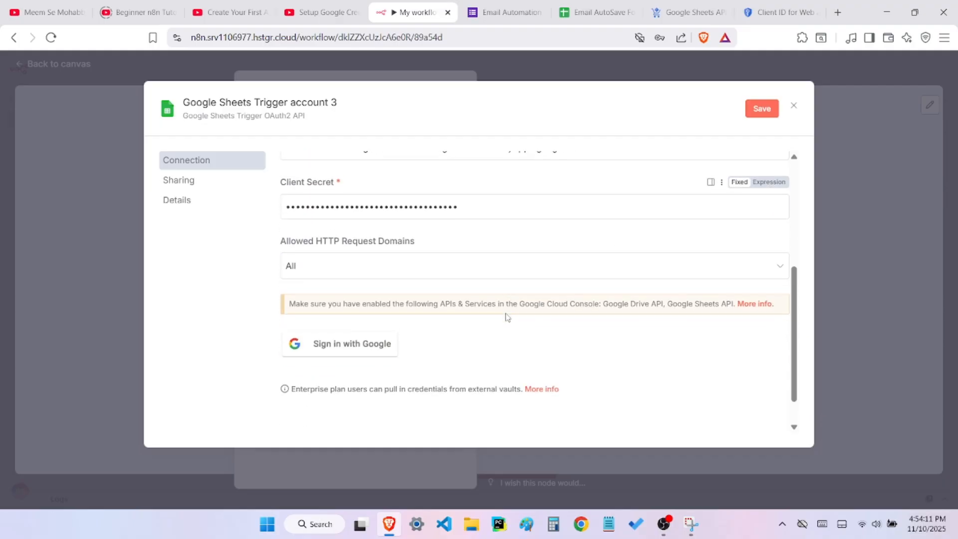
pyautogui.click(766, 109)
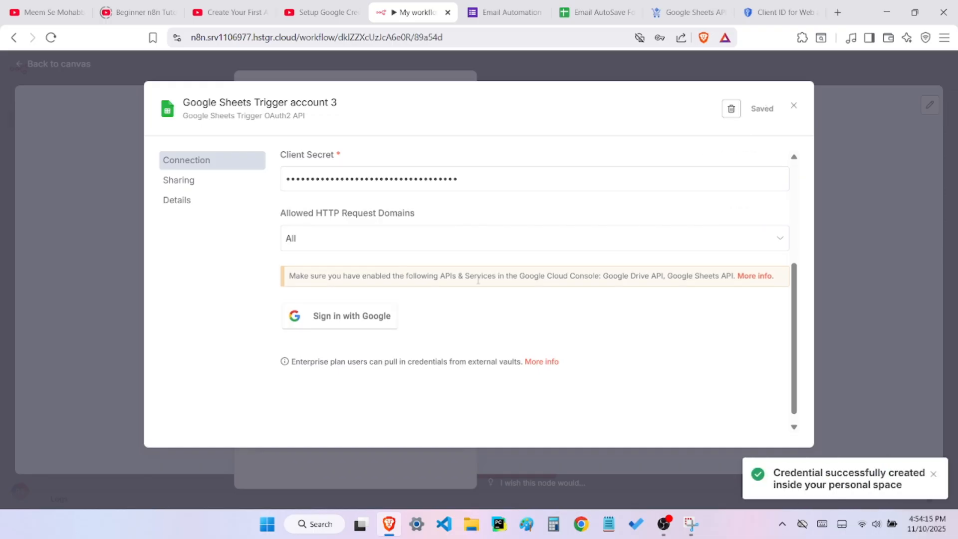
# Sign in with the Google account for the credential, continue past the unverified-app warning, and grant hstgr.cloud all requested permissions
pyautogui.click(357, 317)
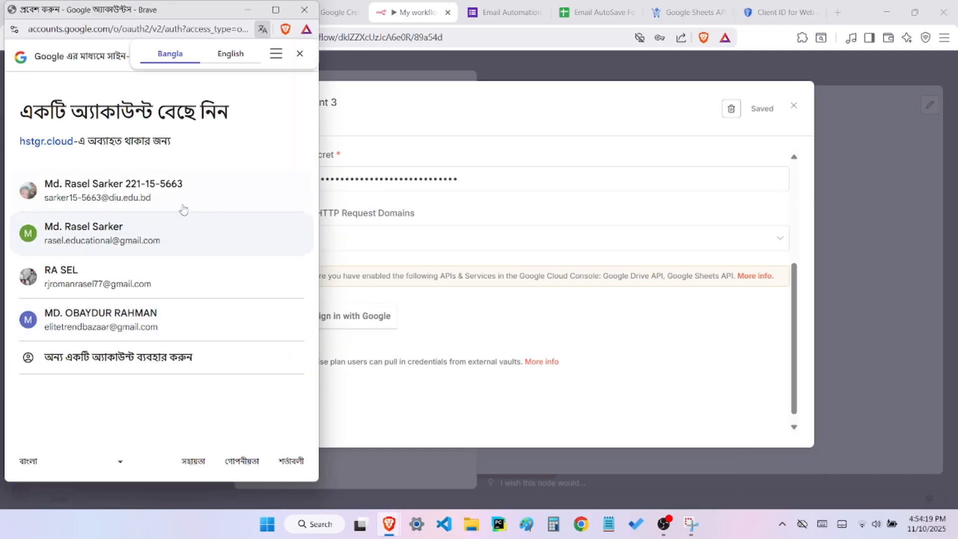
pyautogui.click(147, 235)
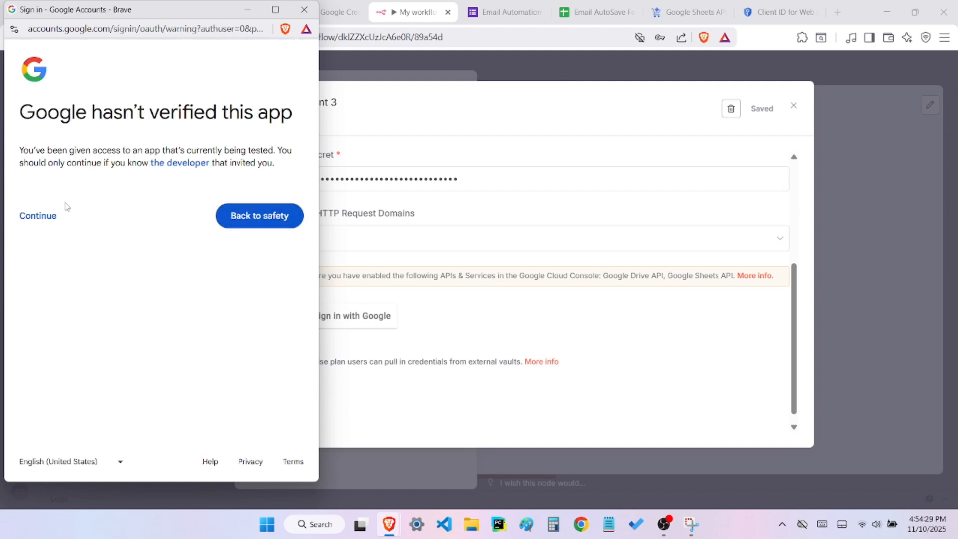
pyautogui.click(37, 220)
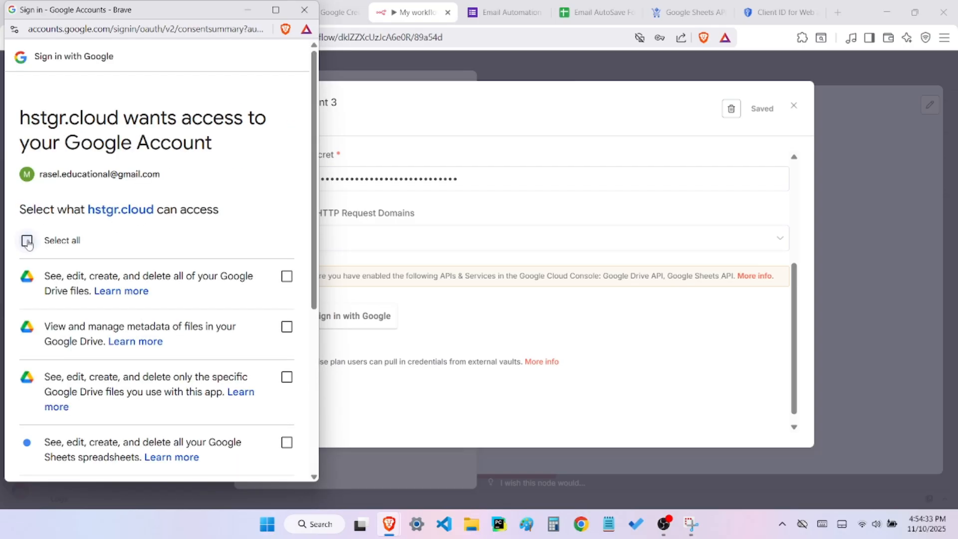
pyautogui.click(27, 241)
pyautogui.scroll(-5, 28, 244)
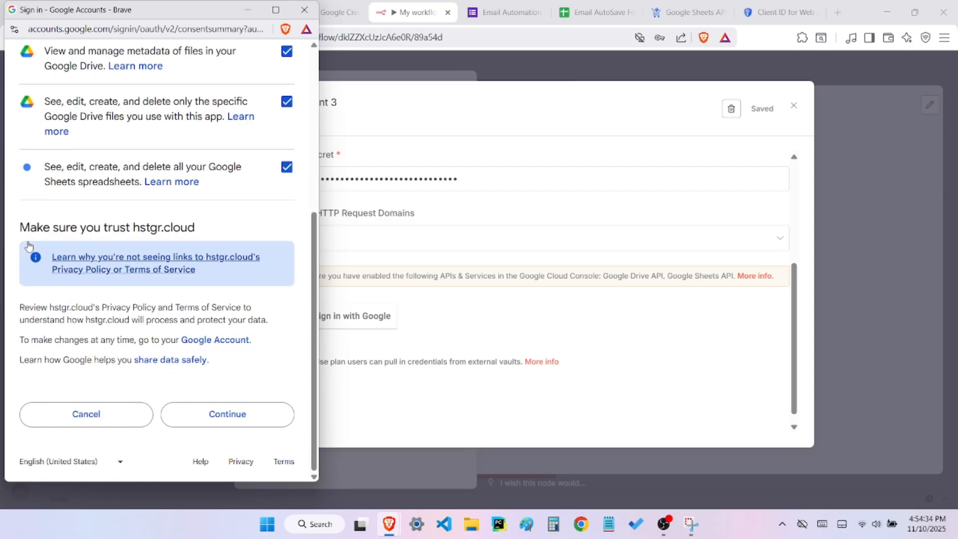
pyautogui.click(222, 414)
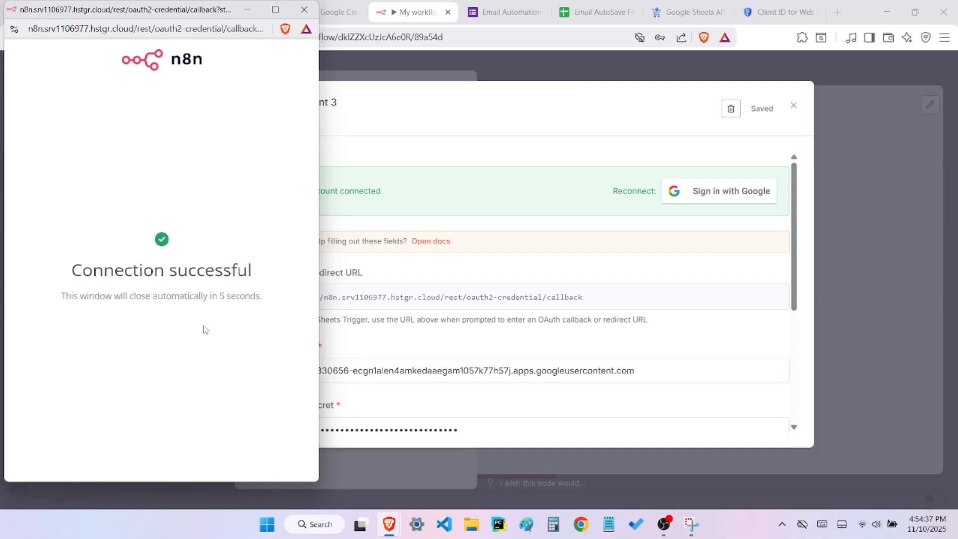
pyautogui.moveTo(67, 269); pyautogui.dragTo(255, 273)
pyautogui.click(267, 264)
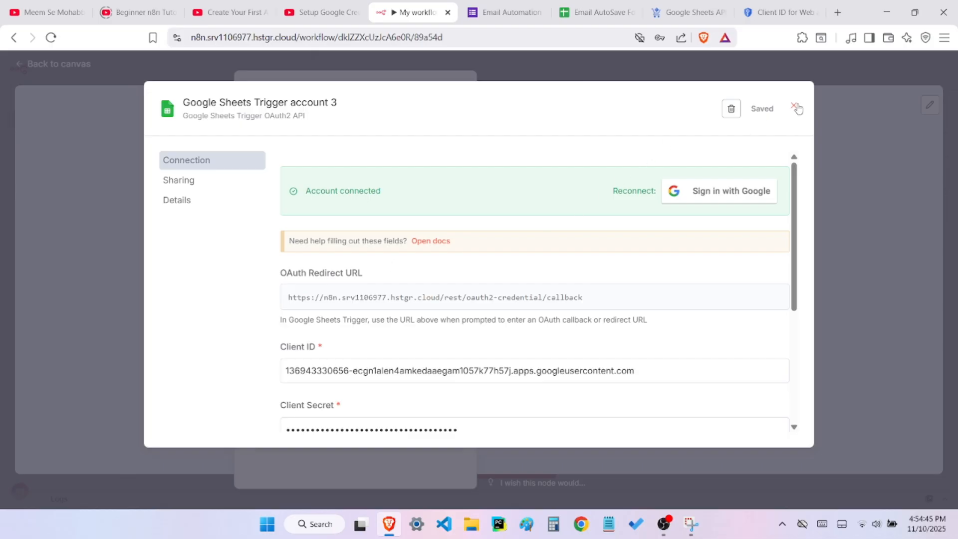
# Close the credential, decline saving the password in the browser, and select Google Sheets Trigger account 3 for the trigger node
pyautogui.moveTo(400, 197); pyautogui.dragTo(309, 193)
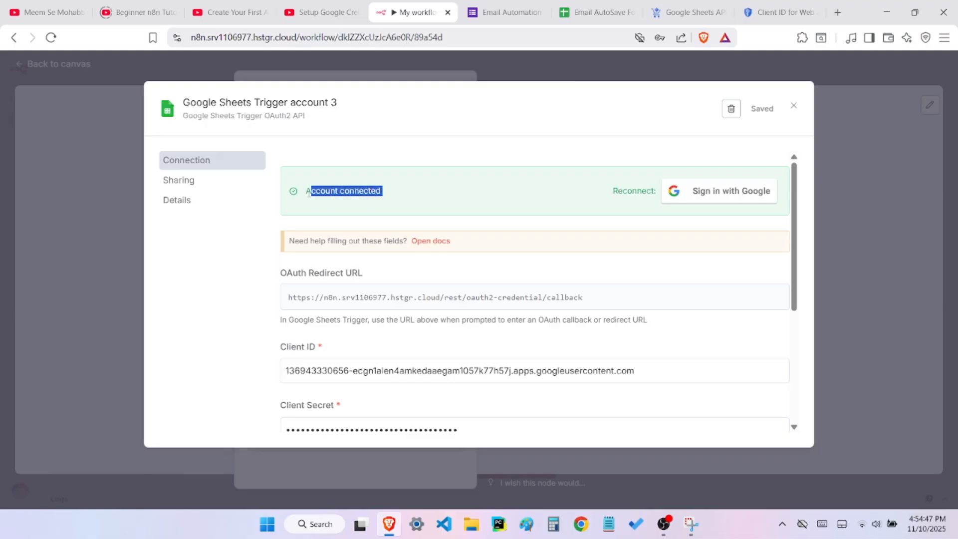
pyautogui.click(793, 106)
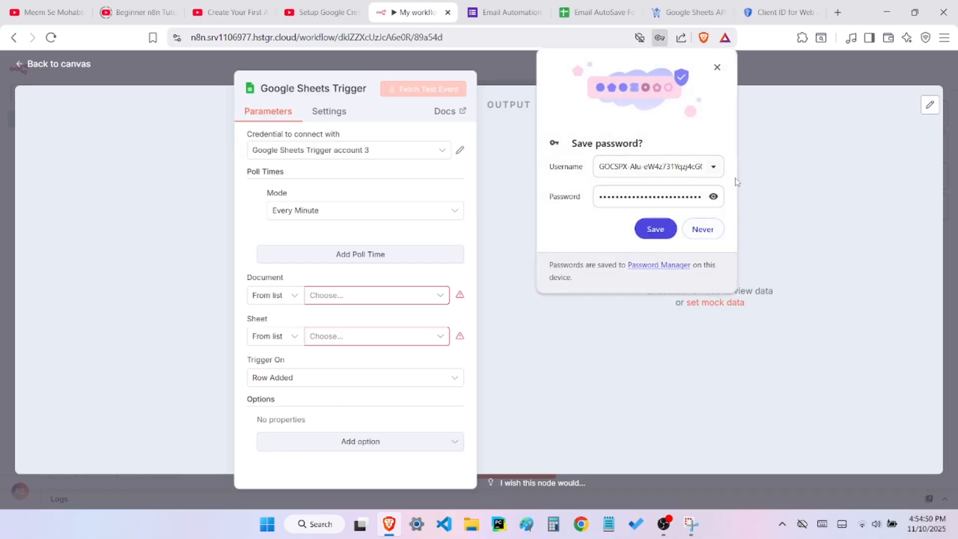
pyautogui.click(698, 234)
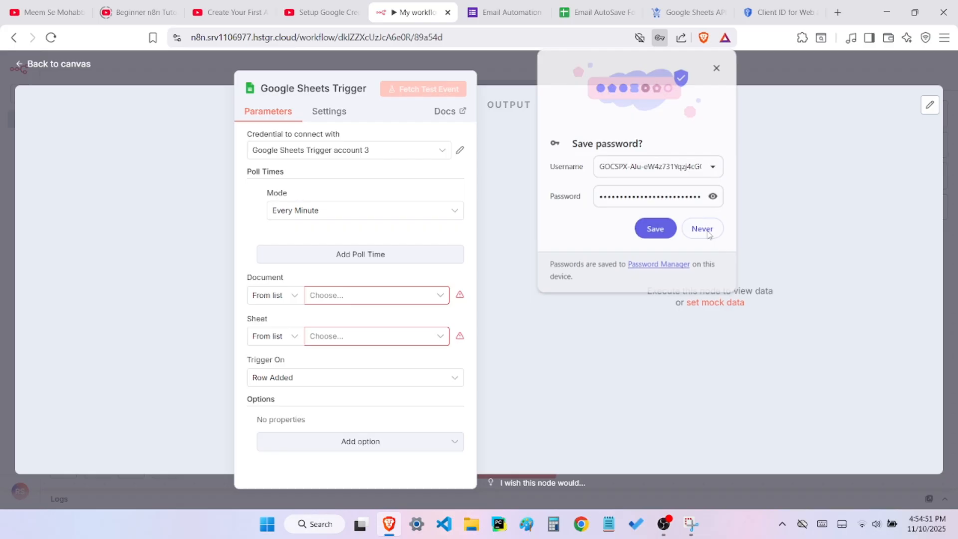
pyautogui.click(442, 151)
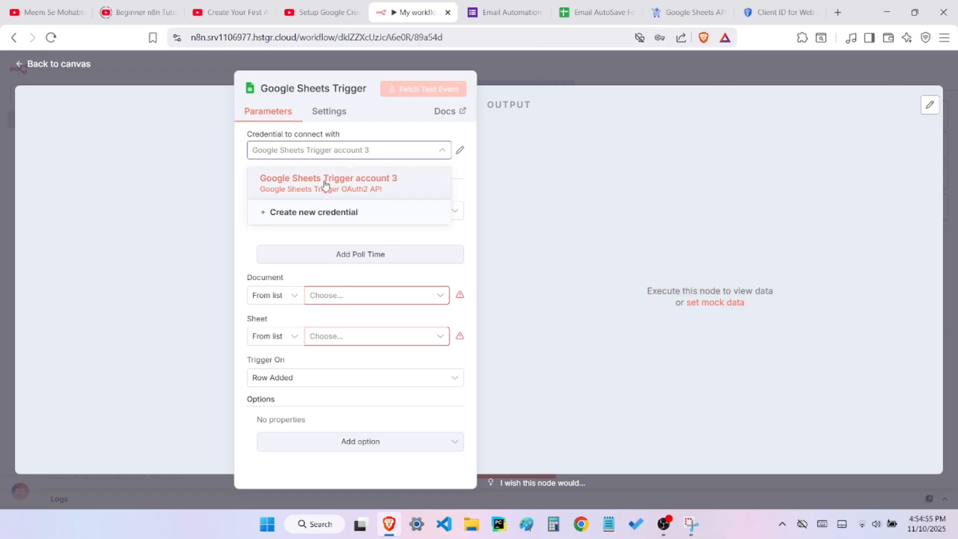
pyautogui.click(394, 182)
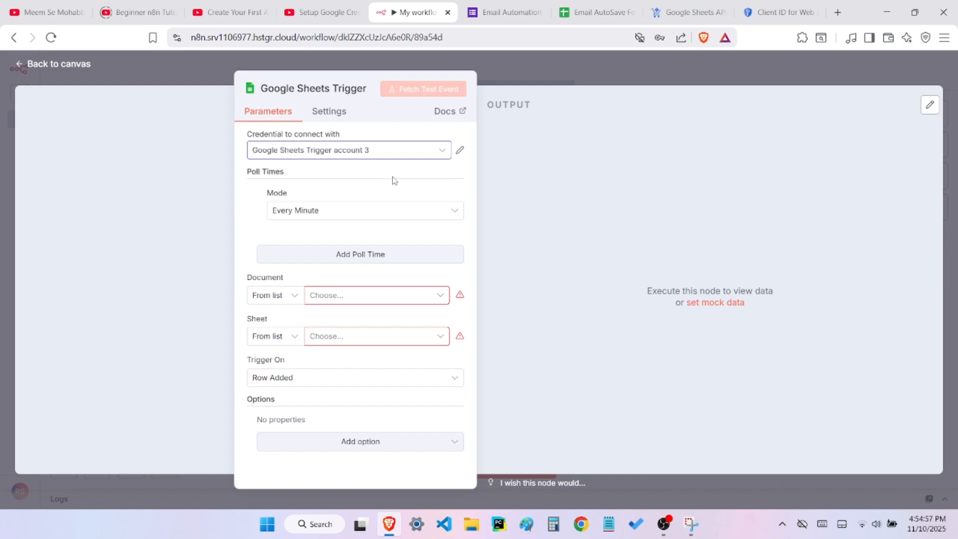
# Leave the trigger node and start adding a new credential from the main n8n area, saving the workflow changes before leaving
pyautogui.click(541, 83)
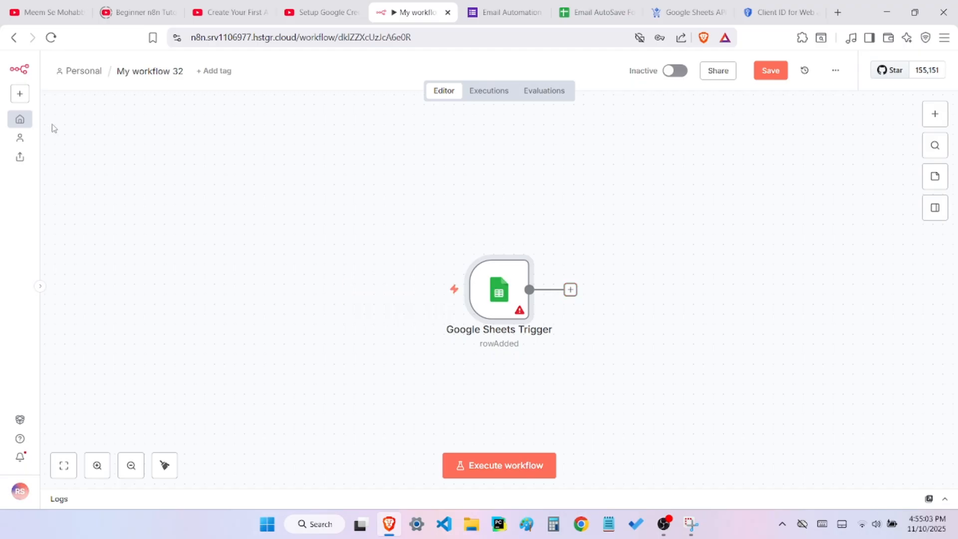
pyautogui.click(26, 102)
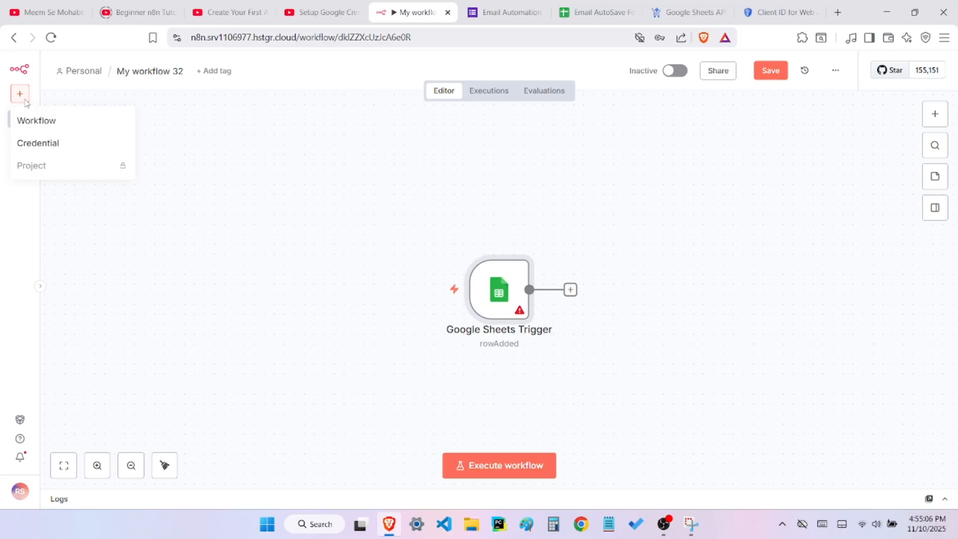
pyautogui.click(36, 144)
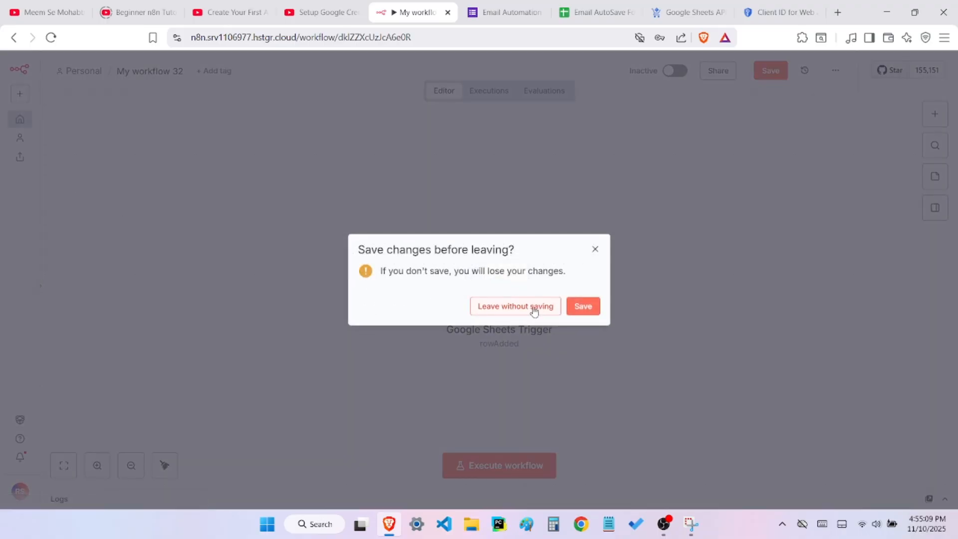
pyautogui.click(582, 306)
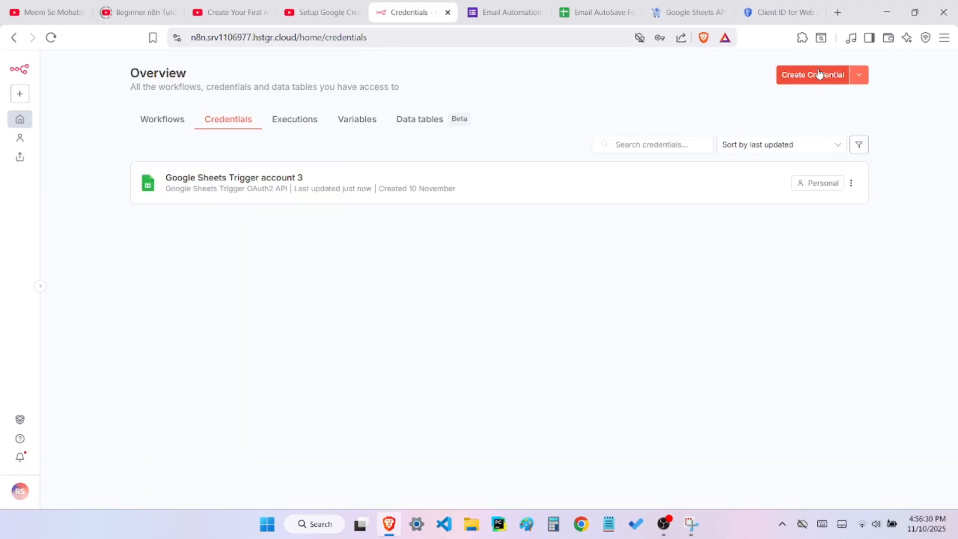
# Search the credential types for "google dri" and open a new Google Drive OAuth2 API credential in the personal space
pyautogui.click(818, 75)
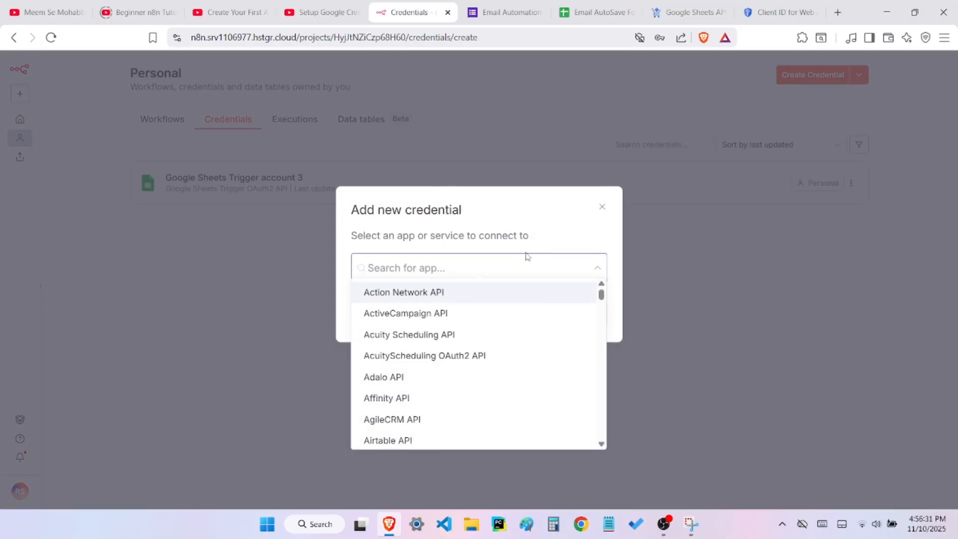
pyautogui.write('g')
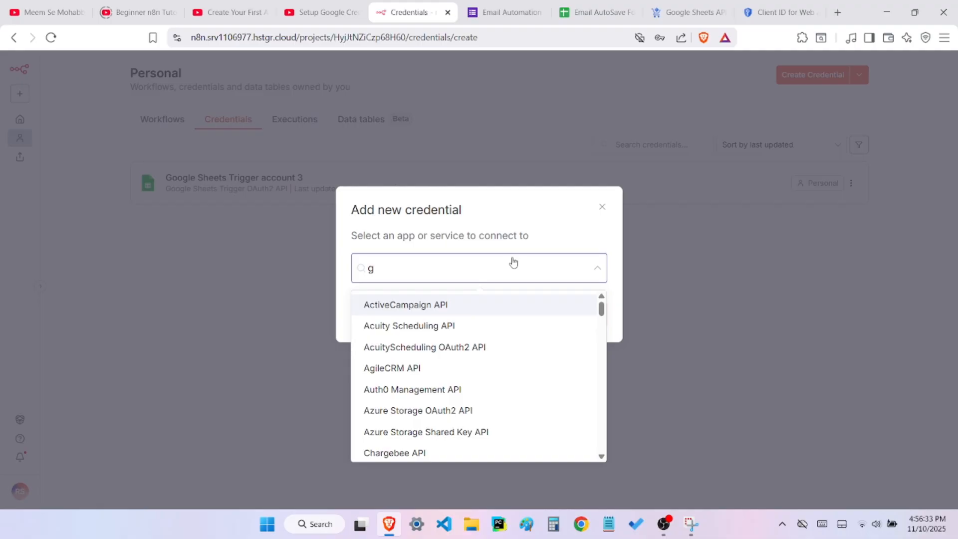
pyautogui.write('oogle drive')
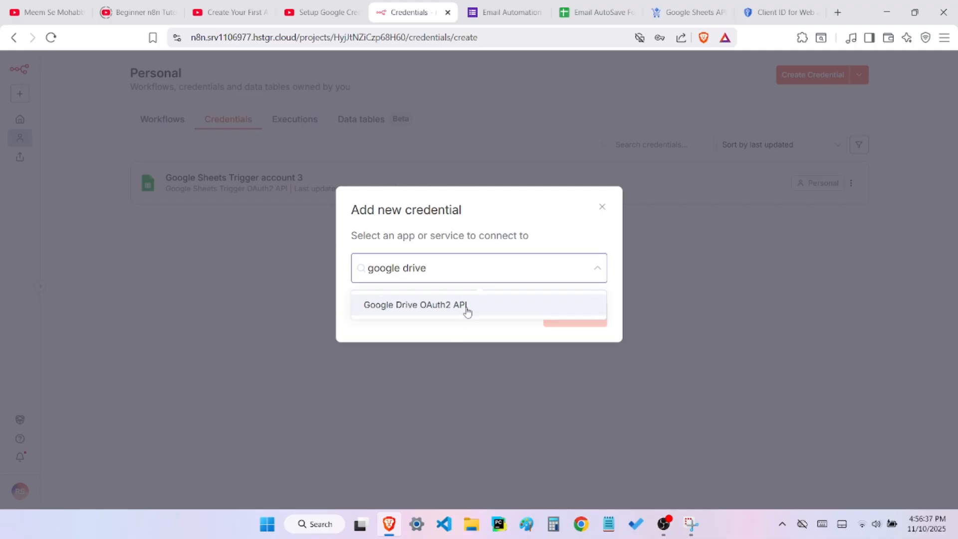
pyautogui.click(468, 309)
pyautogui.click(573, 314)
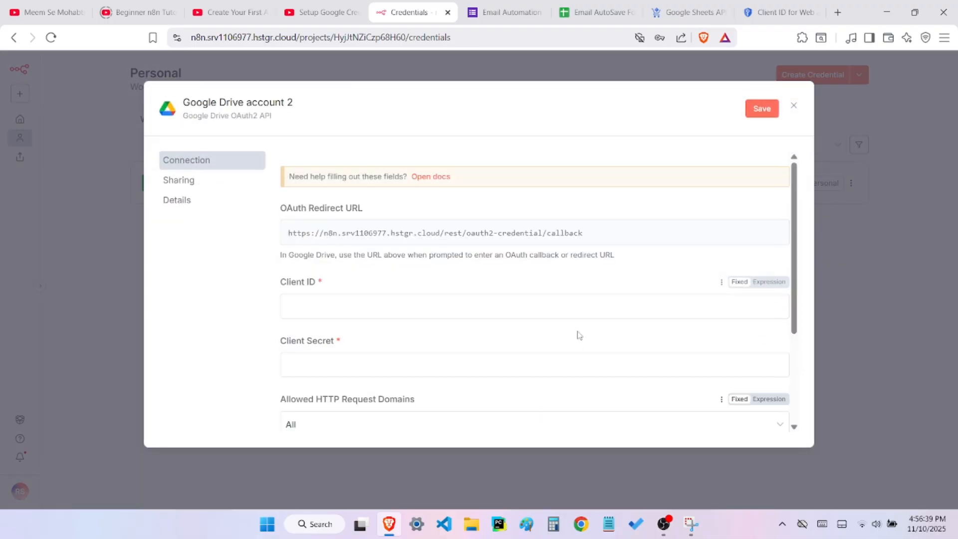
# Copy the web application's Client ID from the Google Cloud tab and paste it into the Google Drive credential's Client ID field in n8n
pyautogui.click(485, 363)
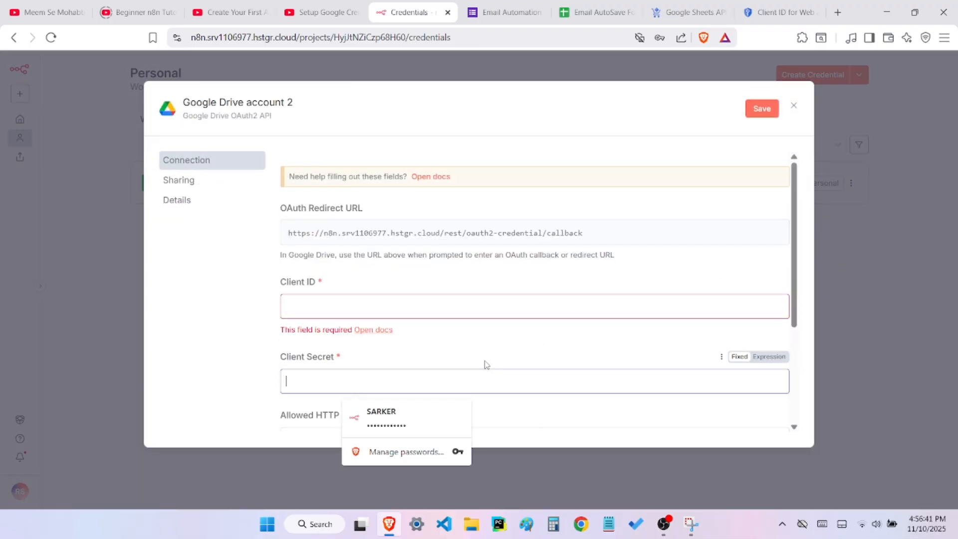
pyautogui.click(477, 305)
pyautogui.click(768, 10)
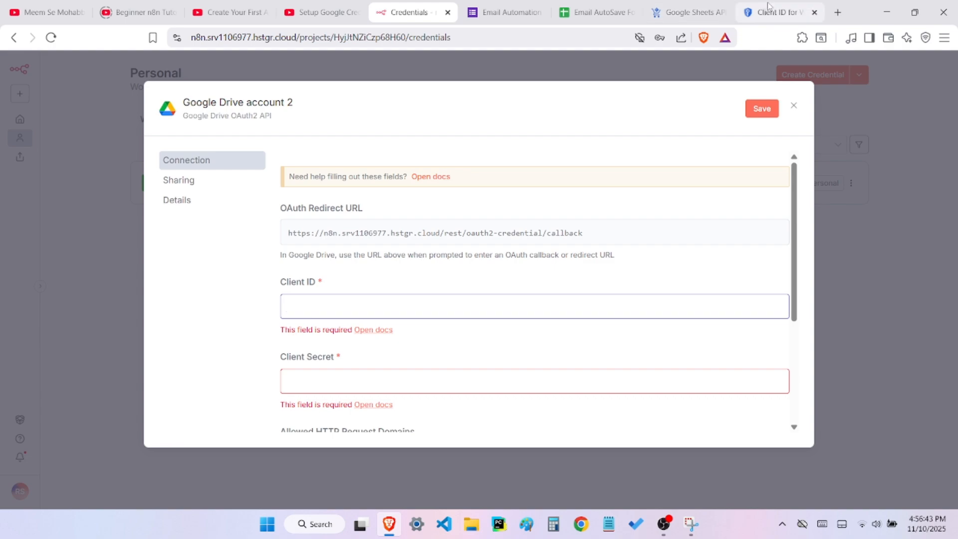
pyautogui.scroll(3, 693, 296)
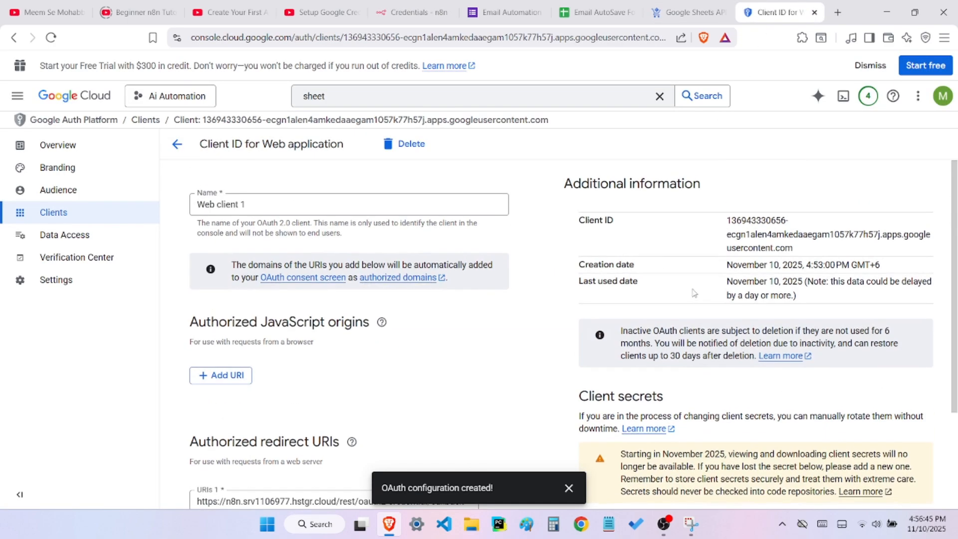
pyautogui.moveTo(729, 219)
pyautogui.mouseDown()
pyautogui.moveTo(793, 250)
pyautogui.moveTo(729, 234)
pyautogui.moveTo(727, 224)
pyautogui.mouseUp()
pyautogui.hotkey('ctrl', 'c')
pyautogui.click(794, 251)
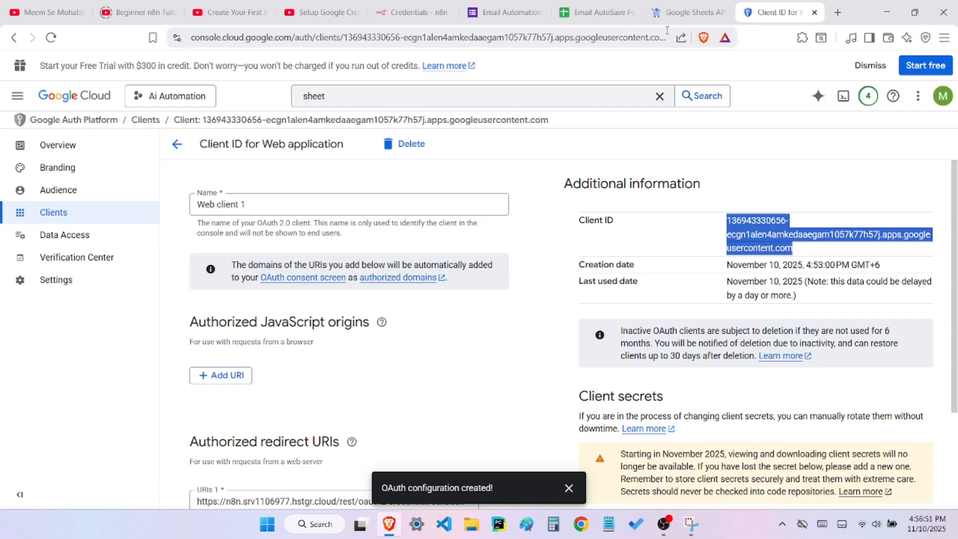
pyautogui.click(420, 14)
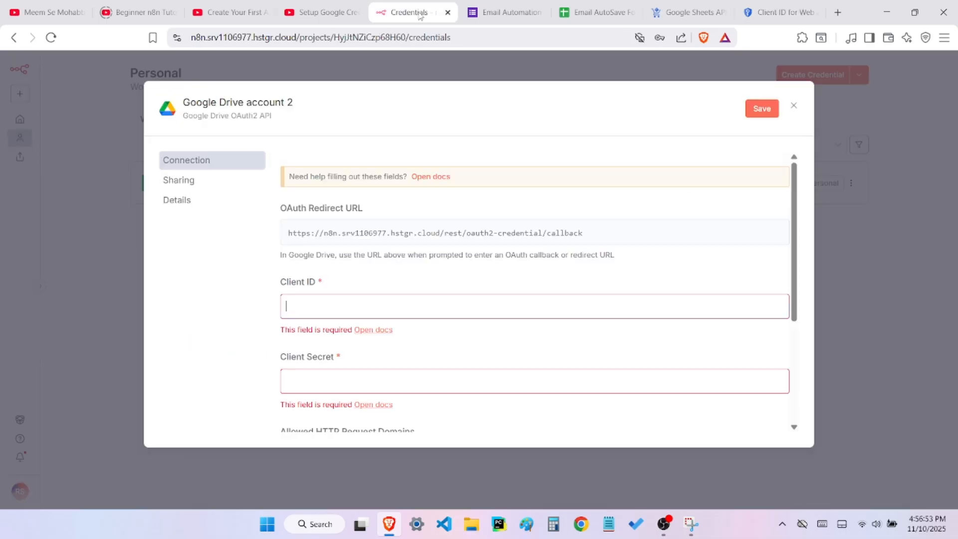
pyautogui.click(400, 306)
pyautogui.hotkey('ctrl', 'v')
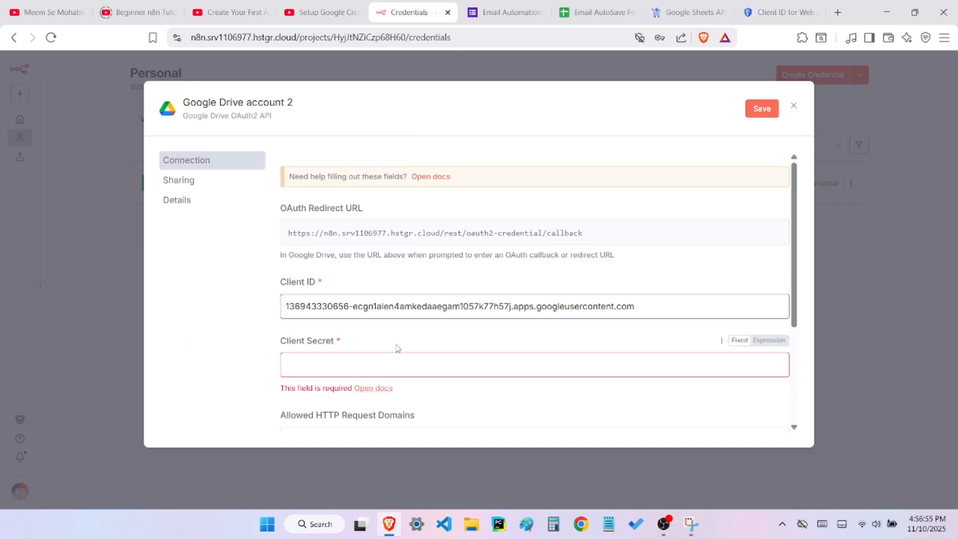
# Copy the client secret from Google Cloud, paste it into the Google Drive credential's Client Secret field in n8n, and save the credential
pyautogui.click(395, 364)
pyautogui.click(778, 12)
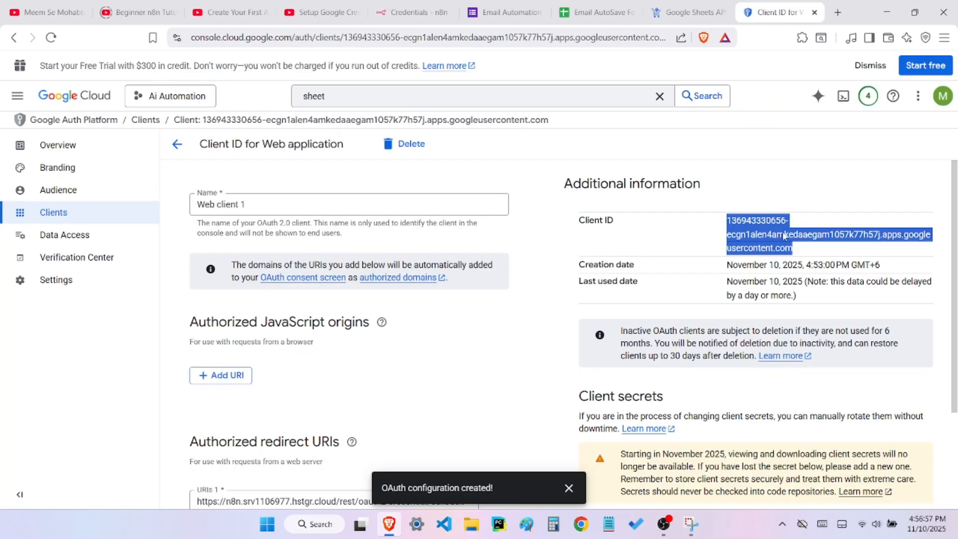
pyautogui.scroll(-3, 809, 373)
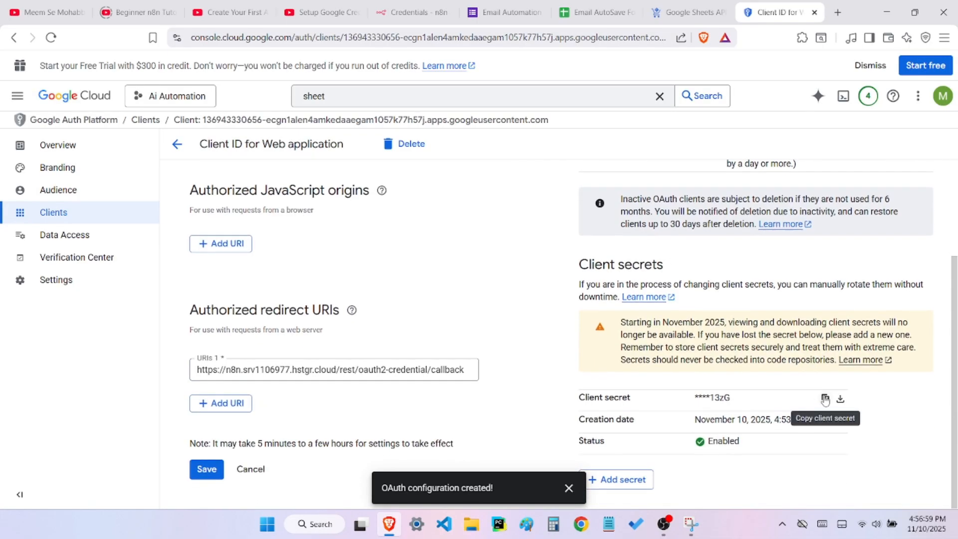
pyautogui.click(409, 12)
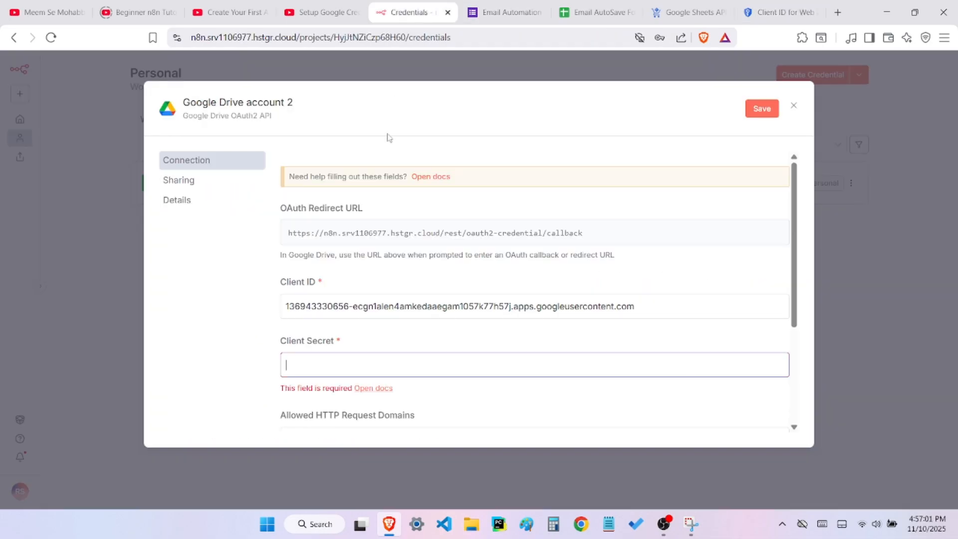
pyautogui.click(380, 364)
pyautogui.hotkey('ctrl', 'v')
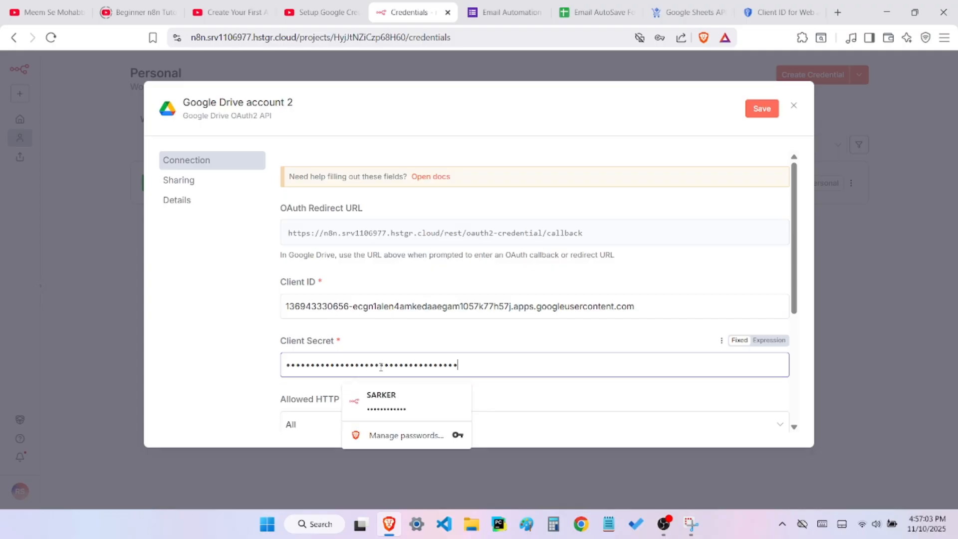
pyautogui.scroll(-4, 389, 341)
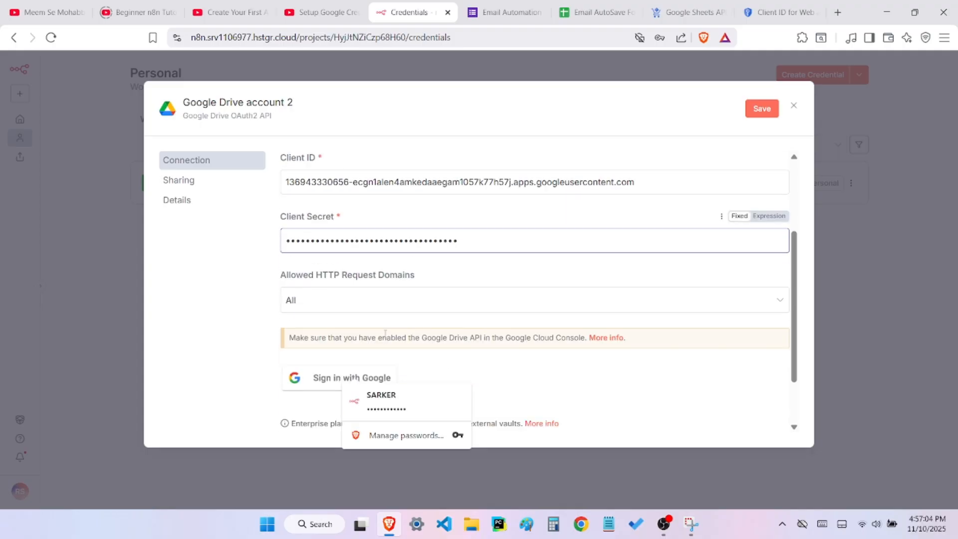
pyautogui.click(759, 109)
# Sign in with the Google account for the Drive credential, continue past the unverified-app warning, grant hstgr.cloud all requested access, and close the credential
pyautogui.click(348, 310)
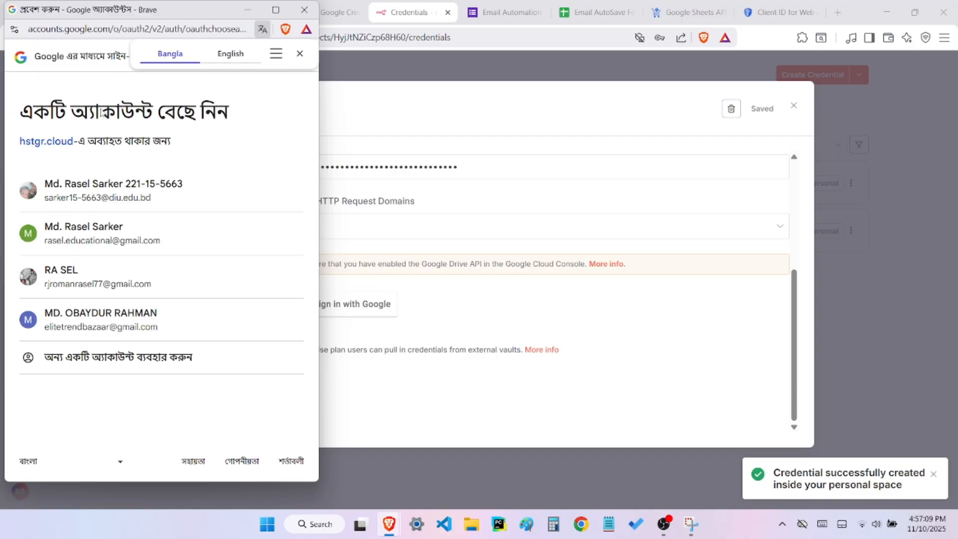
pyautogui.click(111, 241)
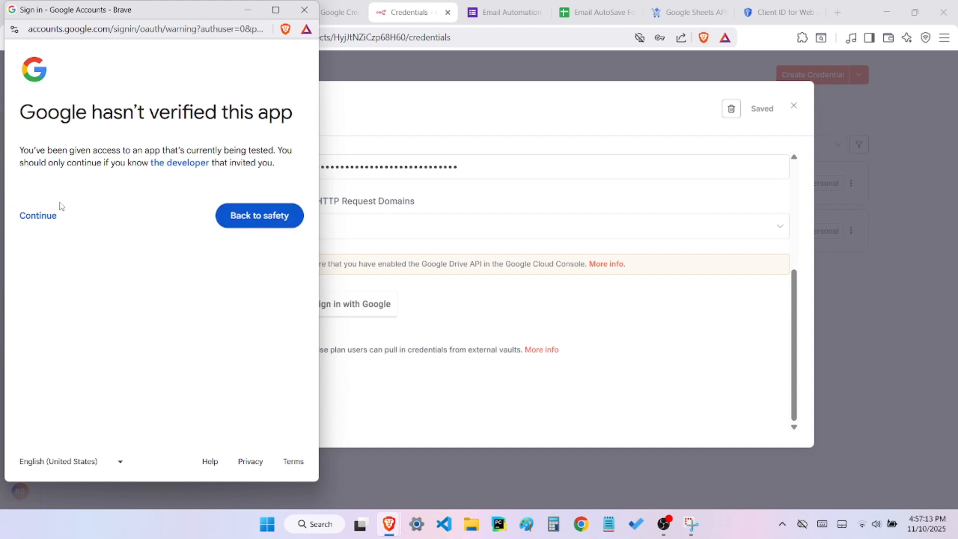
pyautogui.click(41, 215)
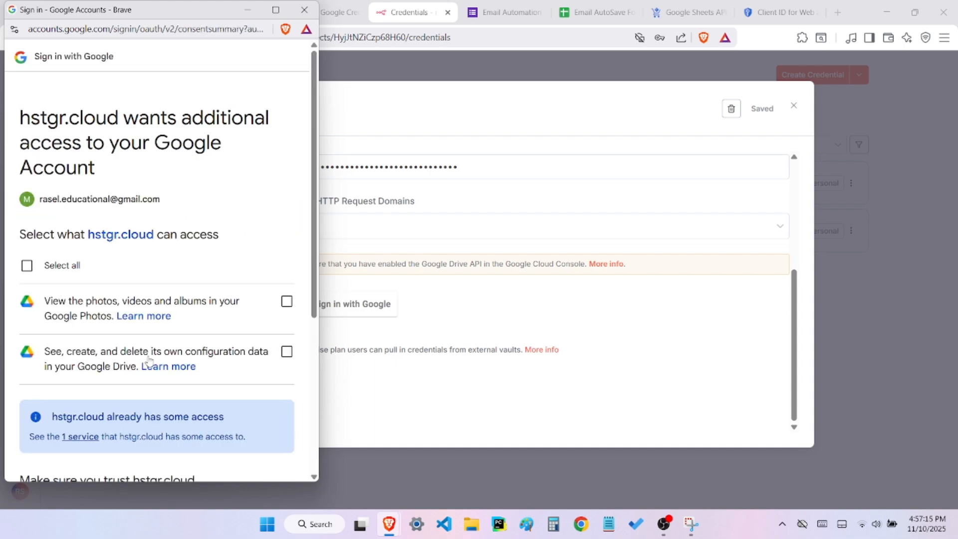
pyautogui.click(27, 265)
pyautogui.scroll(-5, 50, 319)
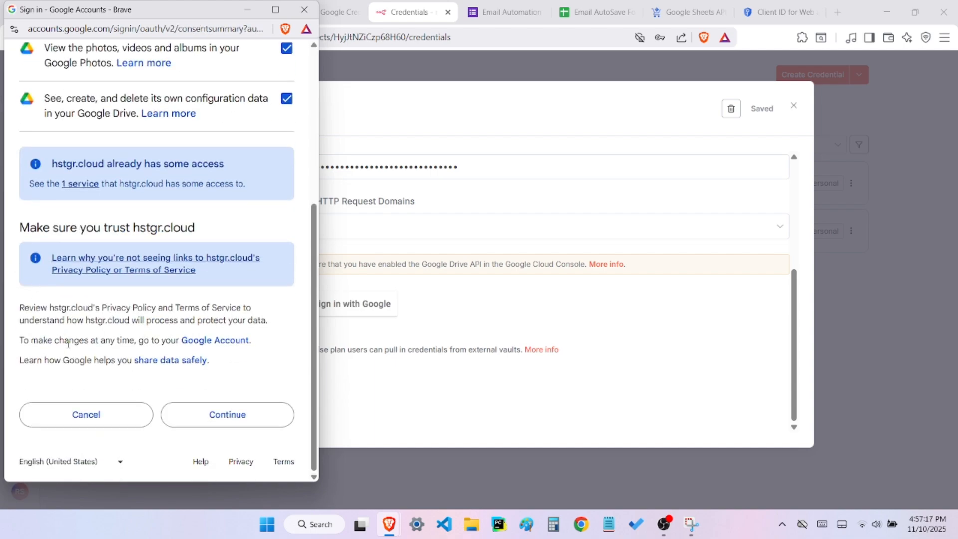
pyautogui.click(206, 418)
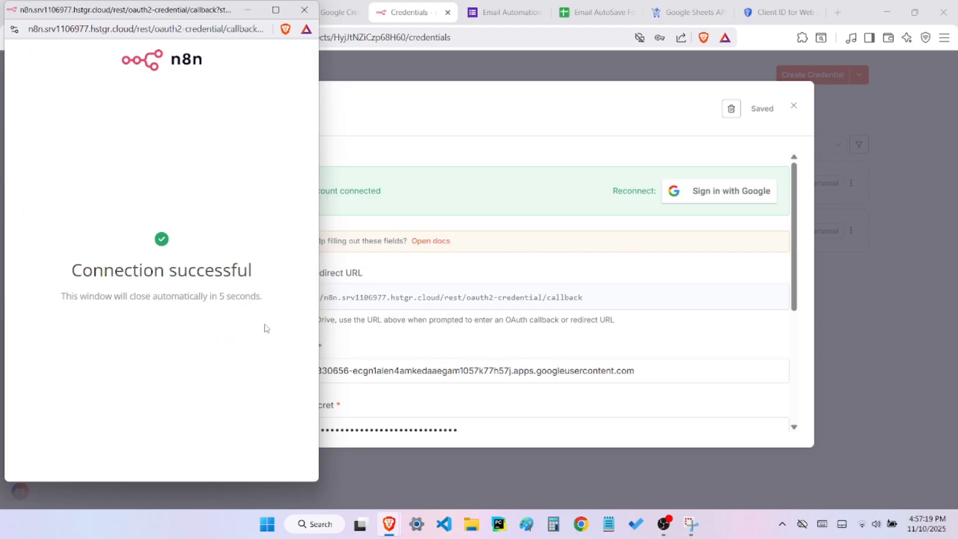
pyautogui.moveTo(76, 281); pyautogui.dragTo(253, 281)
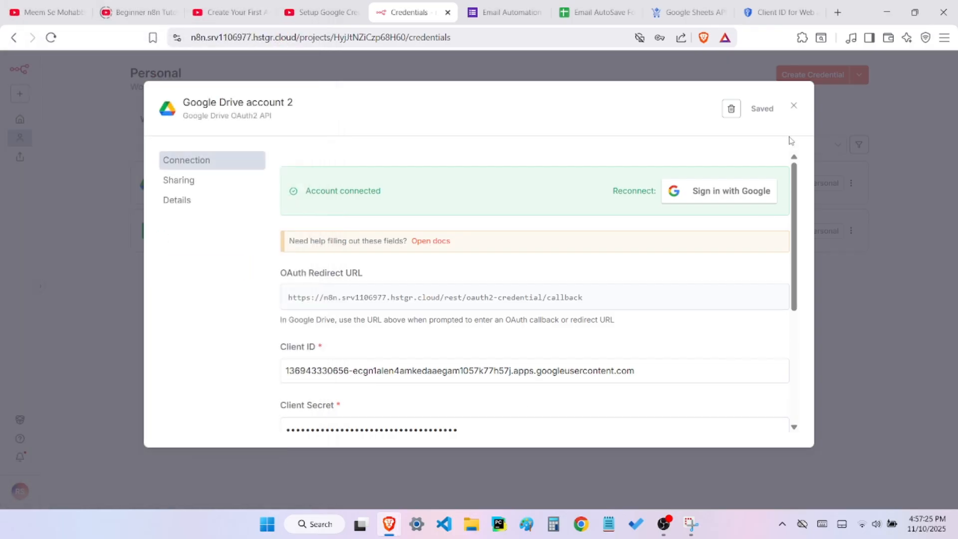
pyautogui.click(794, 106)
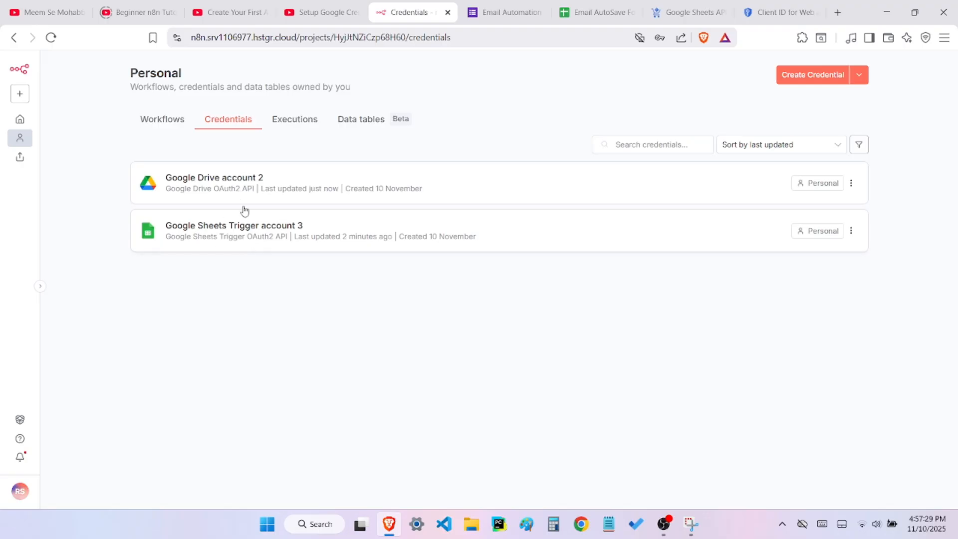
# Start a new credential, search the credential types for "gmail", and open a Gmail OAuth2 API credential
pyautogui.click(806, 80)
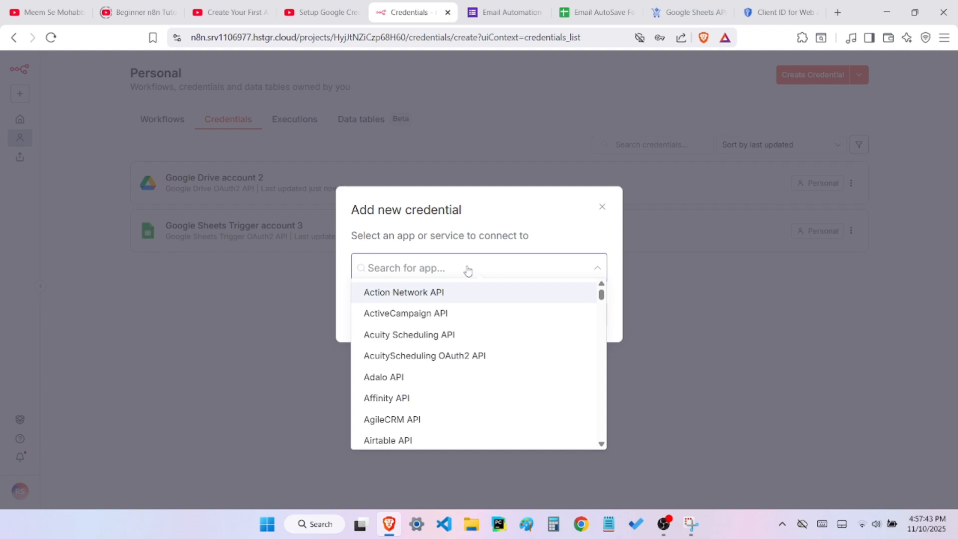
pyautogui.write('gmail')
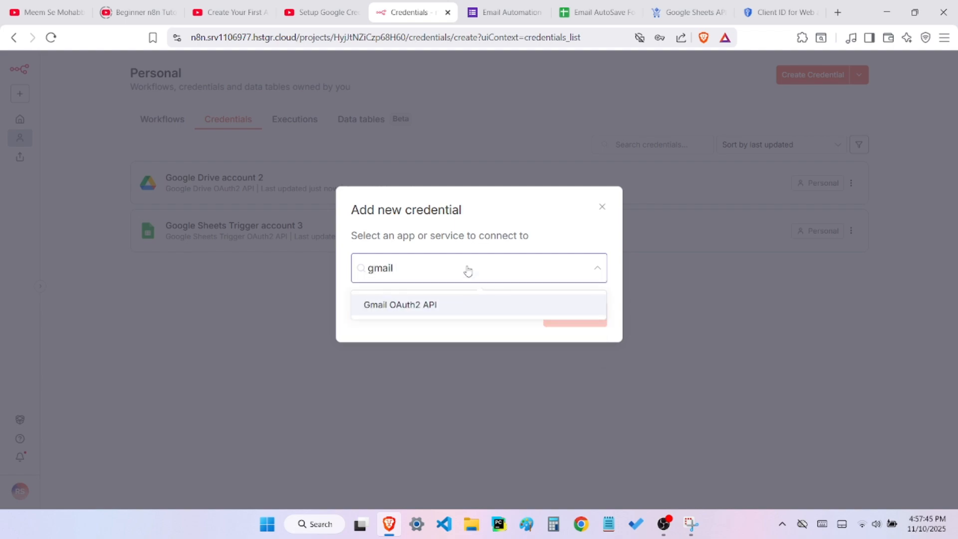
pyautogui.click(414, 307)
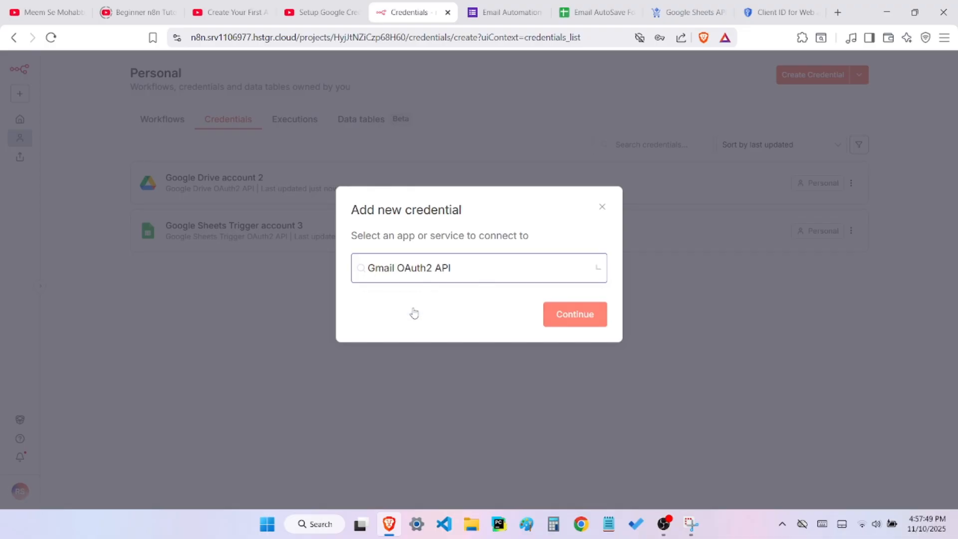
pyautogui.click(556, 315)
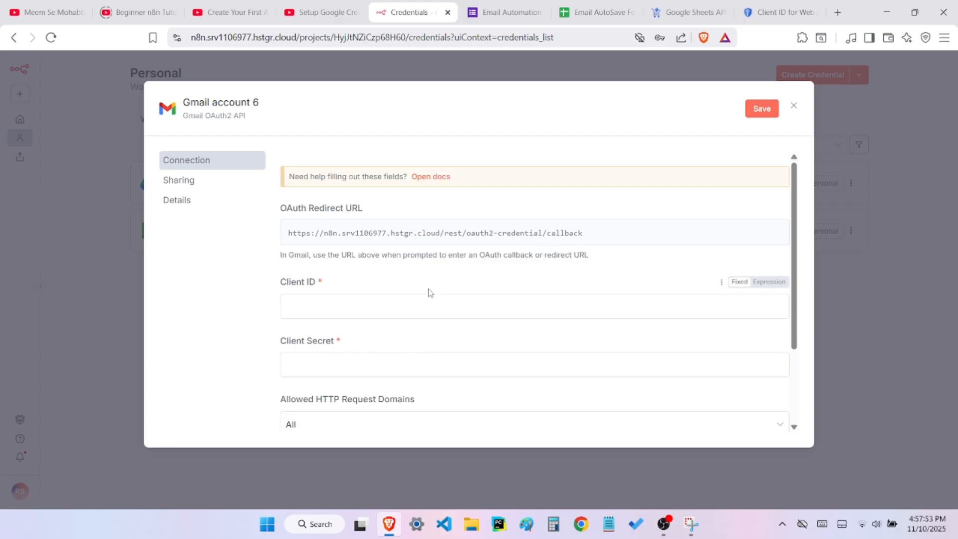
# Copy the Client ID from the Google Cloud tab and paste it into the Gmail credential's Client ID field in n8n
pyautogui.click(397, 300)
pyautogui.click(776, 11)
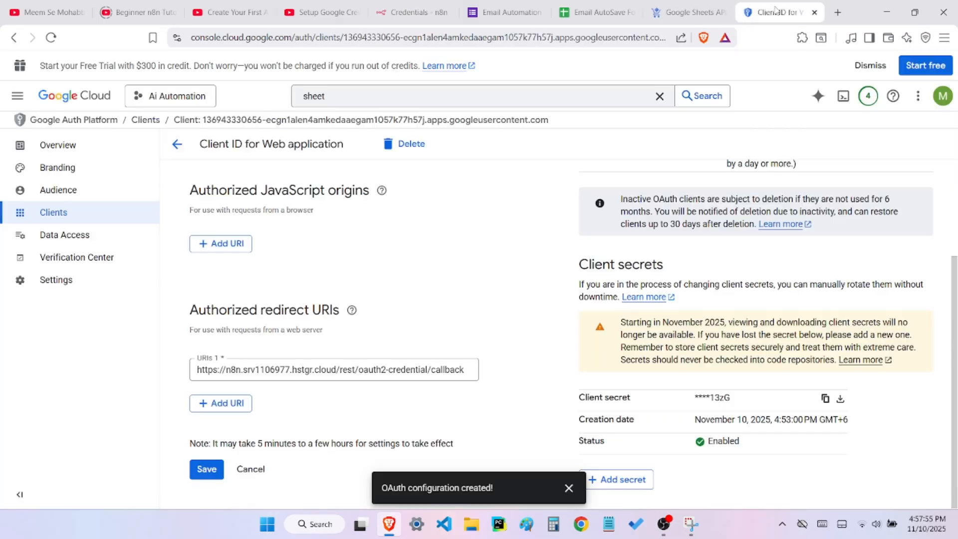
pyautogui.scroll(3, 669, 294)
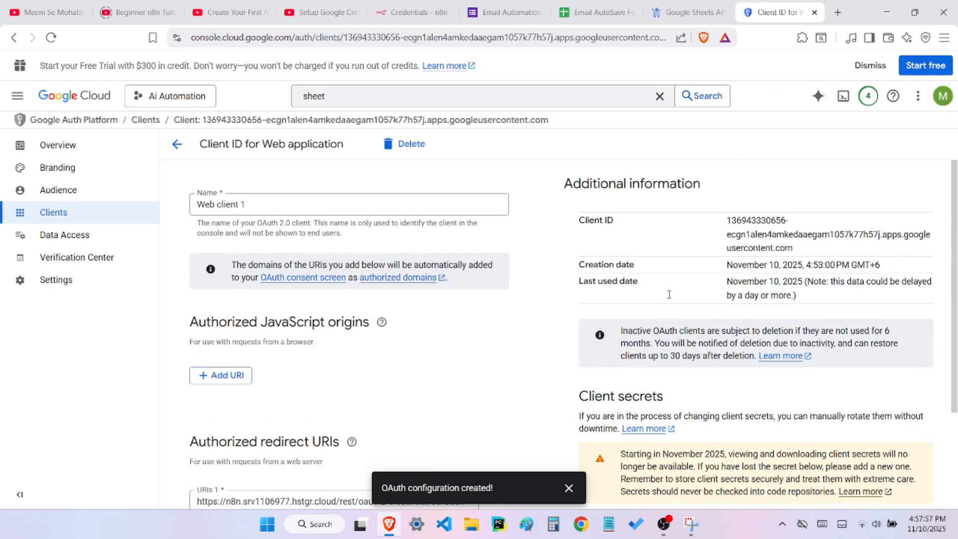
pyautogui.moveTo(729, 220); pyautogui.dragTo(796, 248)
pyautogui.hotkey('ctrl', 'c')
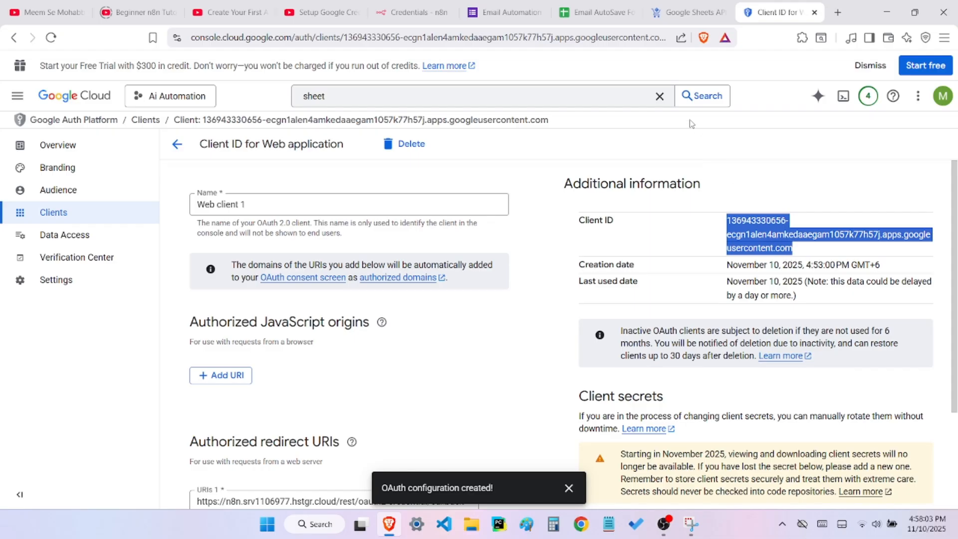
pyautogui.click(399, 13)
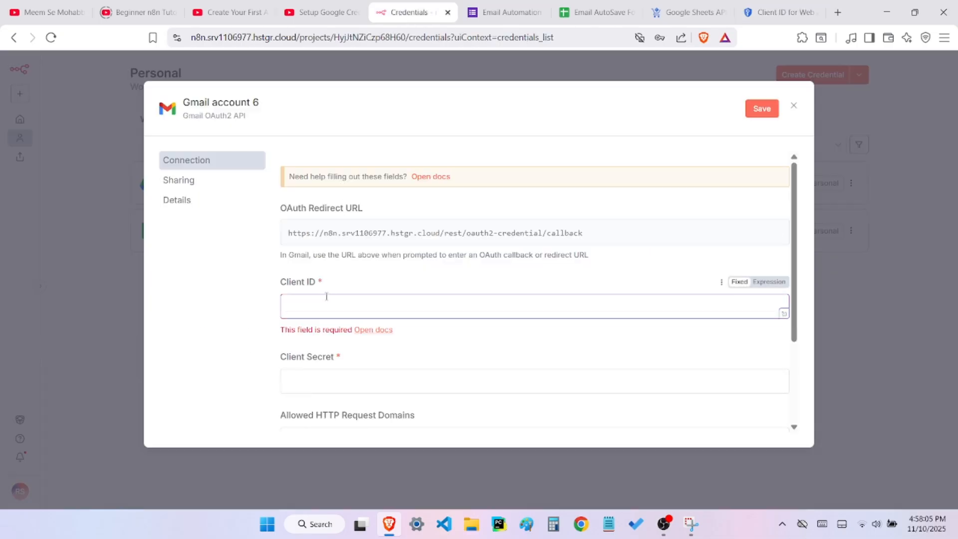
pyautogui.hotkey('ctrl', 'v')
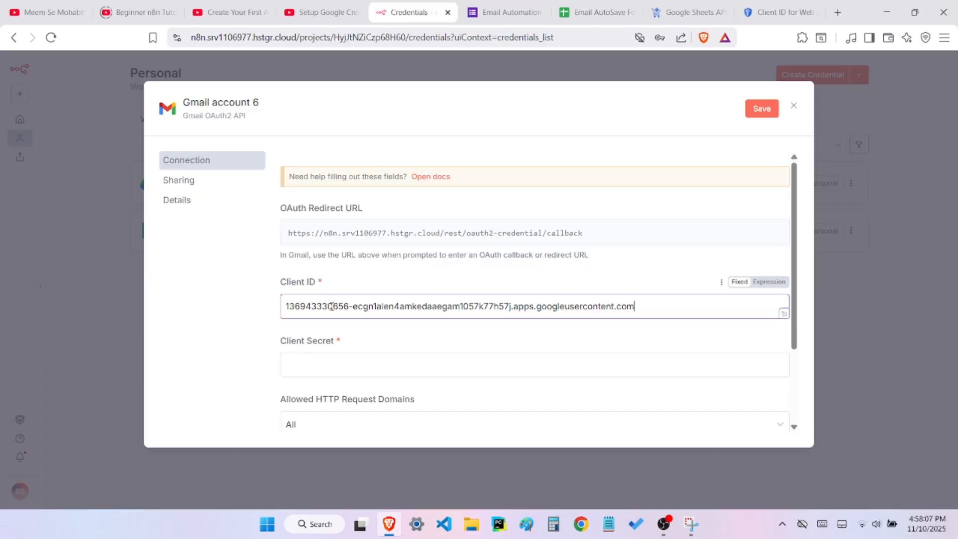
# Copy the client secret from Google Cloud, paste it into the Gmail credential's Client Secret field in n8n, and save the credential
pyautogui.click(346, 370)
pyautogui.click(772, 14)
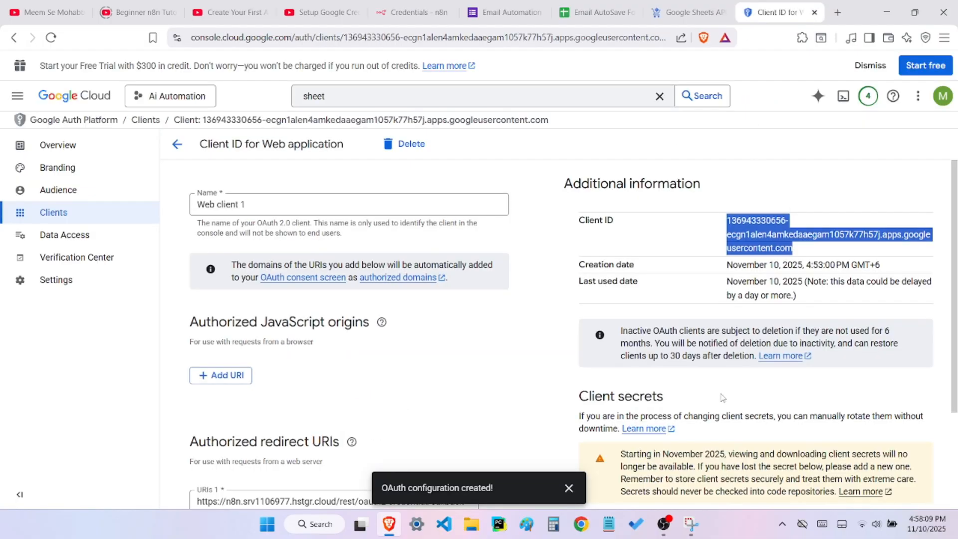
pyautogui.scroll(-3, 723, 397)
pyautogui.click(825, 398)
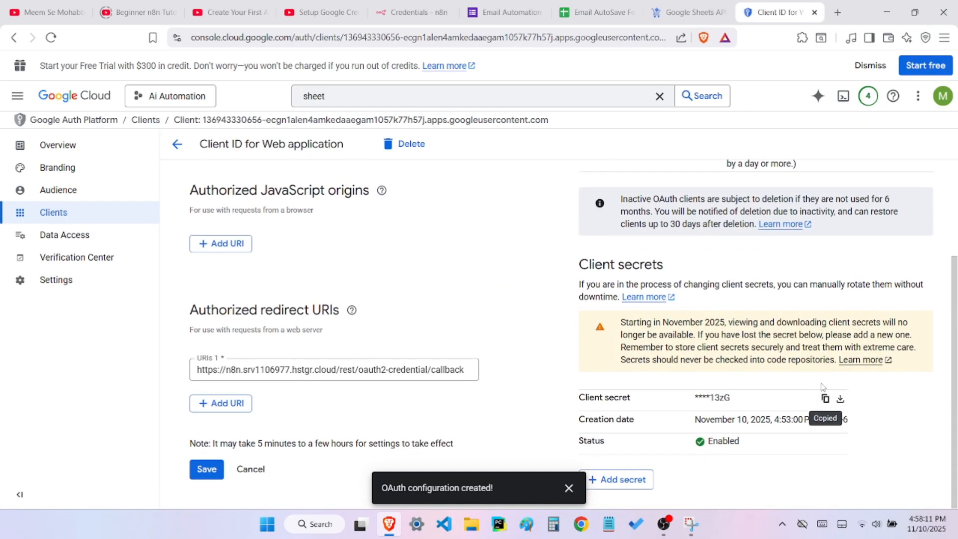
pyautogui.click(428, 11)
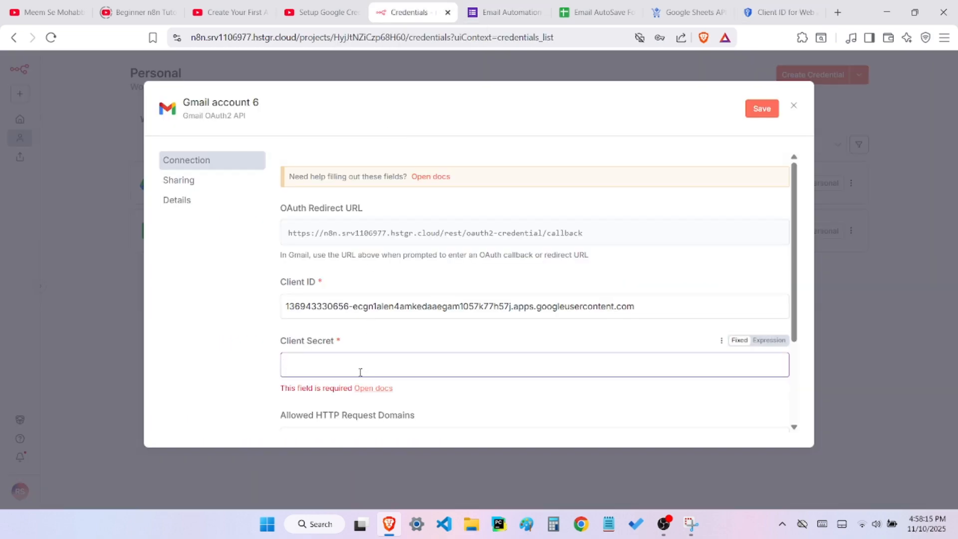
pyautogui.hotkey('ctrl', 'v')
pyautogui.click(325, 347)
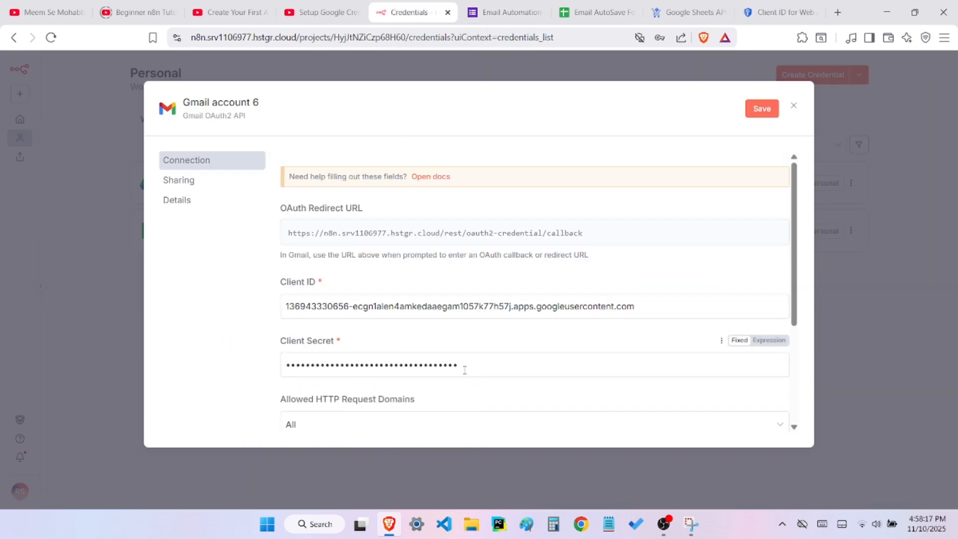
pyautogui.scroll(-2, 464, 370)
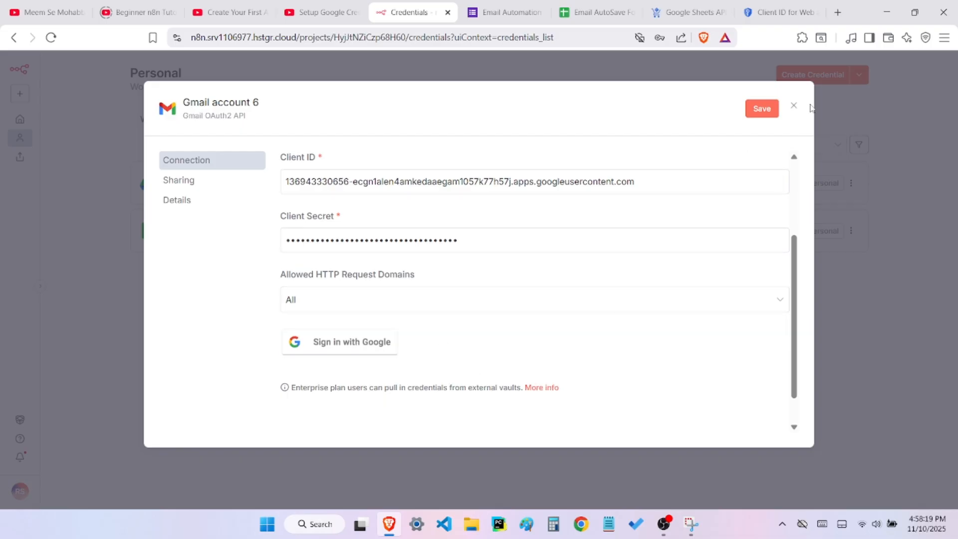
pyautogui.click(762, 109)
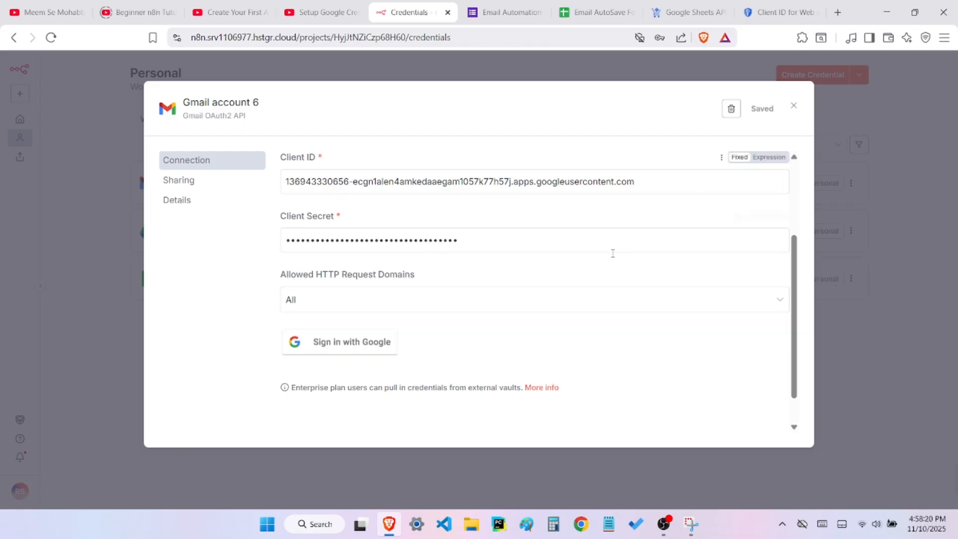
# Sign in with the Google account for the Gmail credential, continue past the unverified-app warning, grant hstgr.cloud all requested access, and close the credential
pyautogui.click(368, 353)
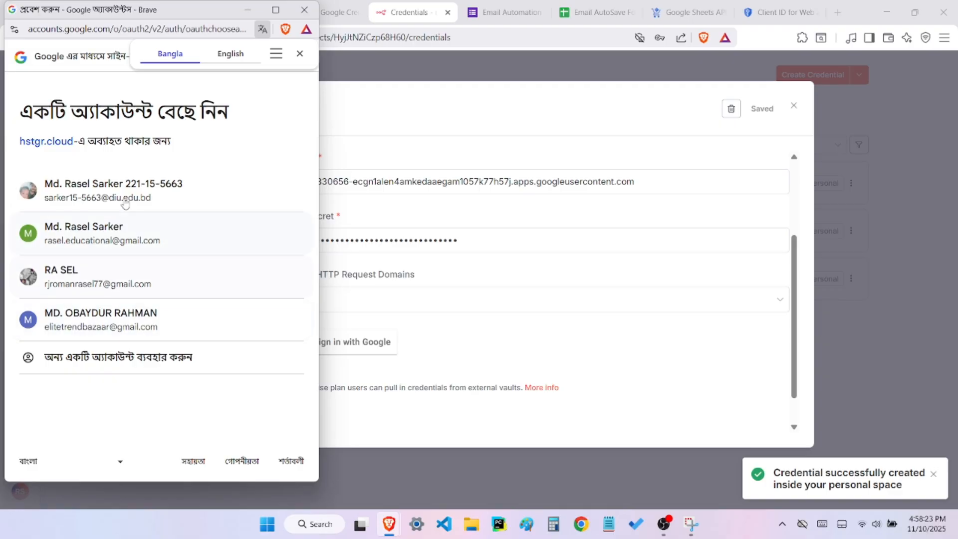
pyautogui.click(108, 235)
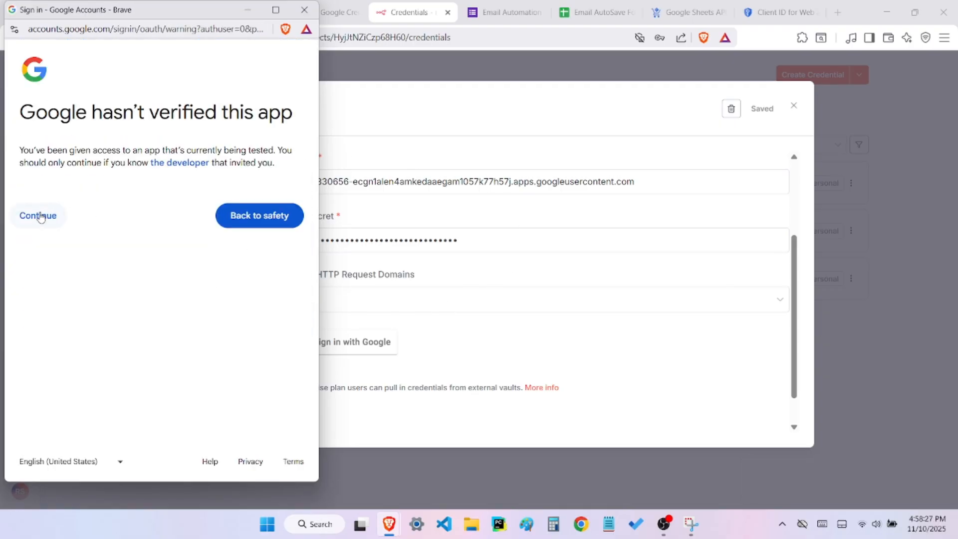
pyautogui.click(40, 216)
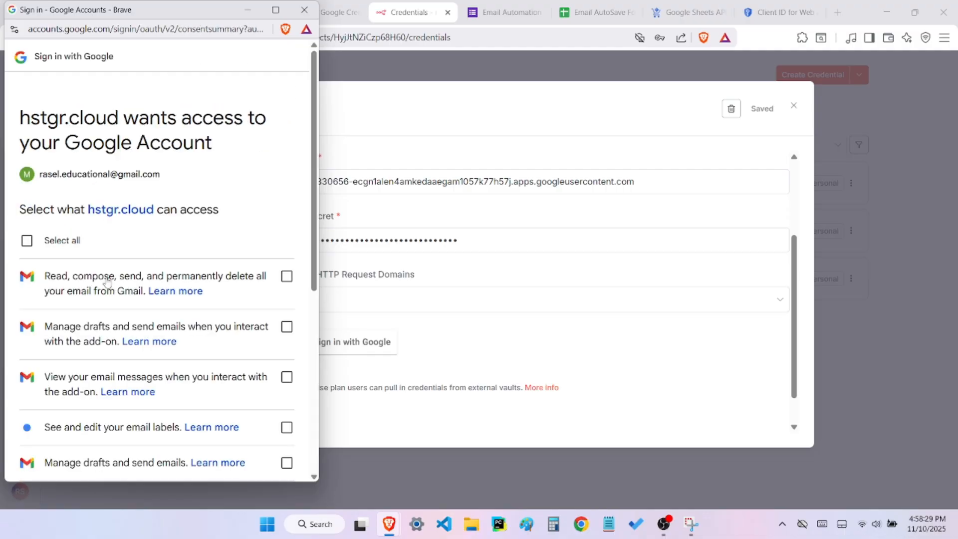
pyautogui.click(27, 241)
pyautogui.scroll(-5, 36, 309)
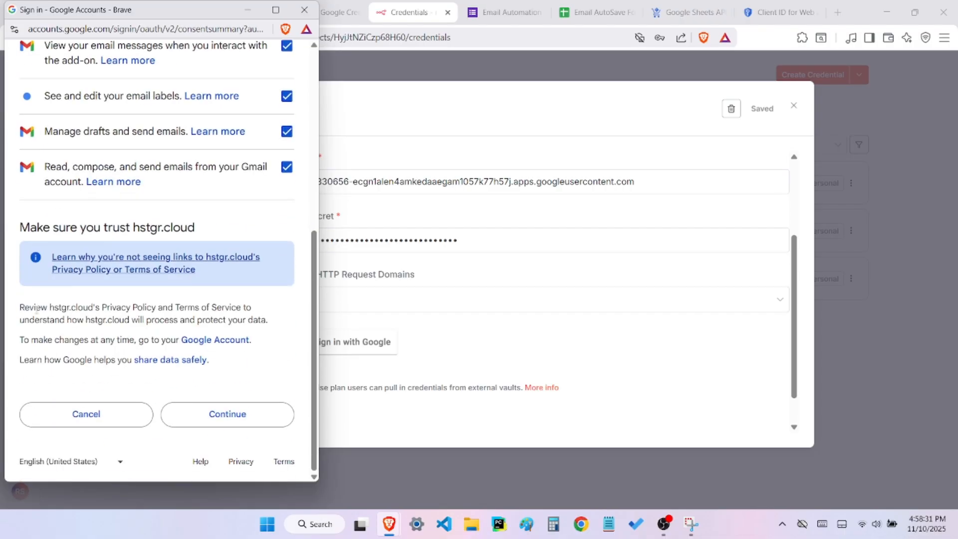
pyautogui.click(219, 423)
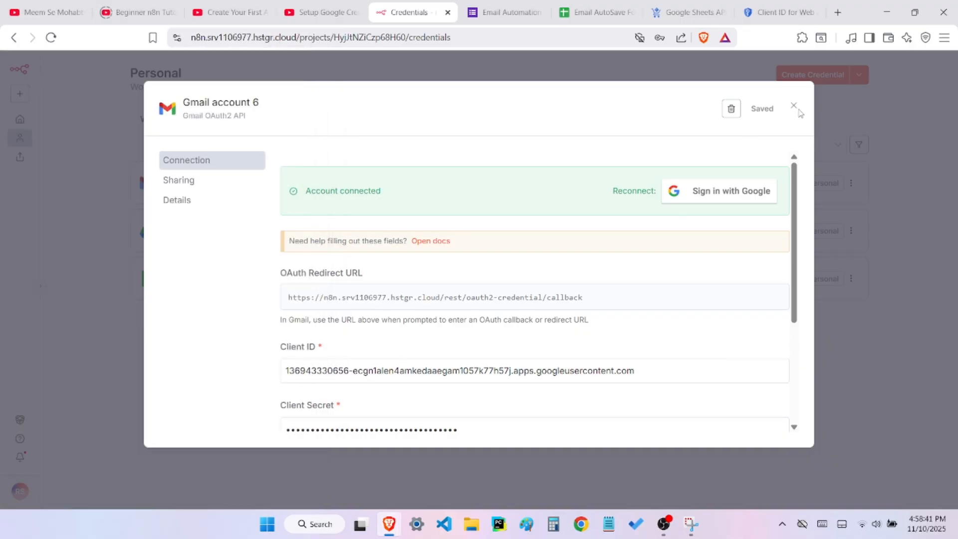
pyautogui.moveTo(407, 198); pyautogui.dragTo(307, 187)
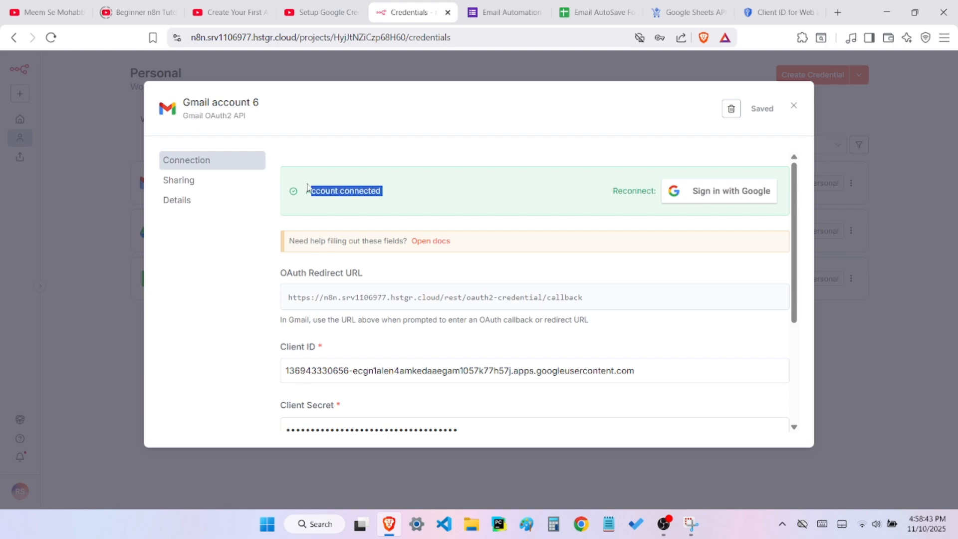
pyautogui.click(791, 108)
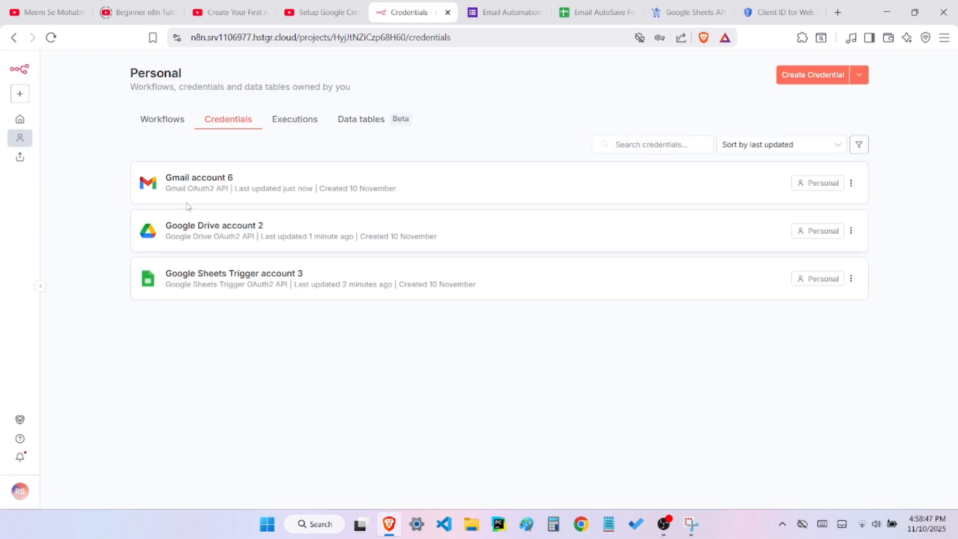
# Open My workflow 32 from the personal workflows and open the settings of its Google Sheets Trigger node
pyautogui.click(157, 120)
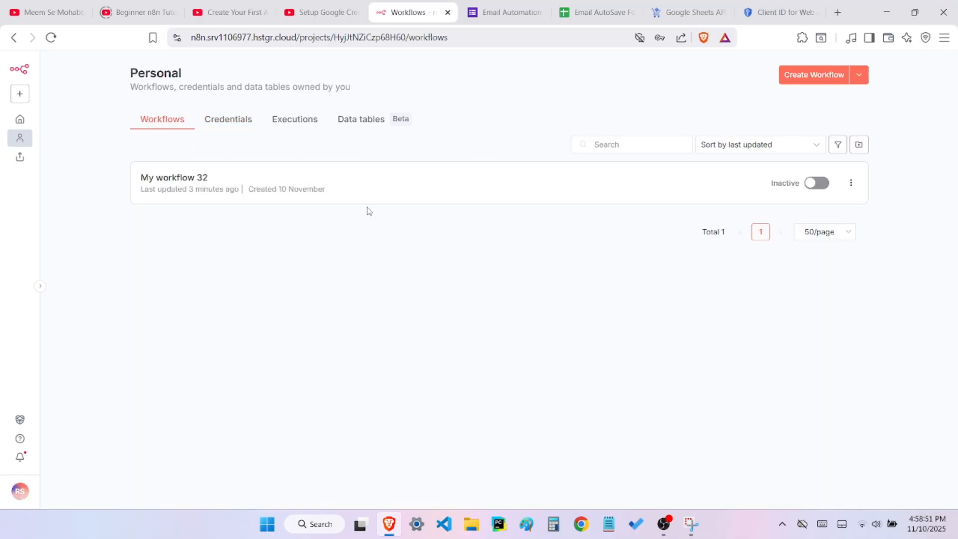
pyautogui.click(226, 192)
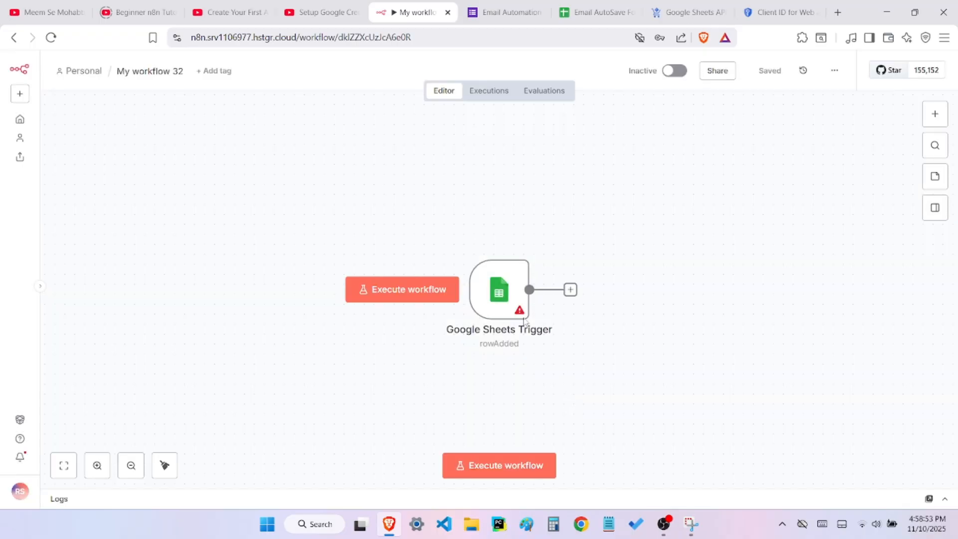
pyautogui.doubleClick(499, 290)
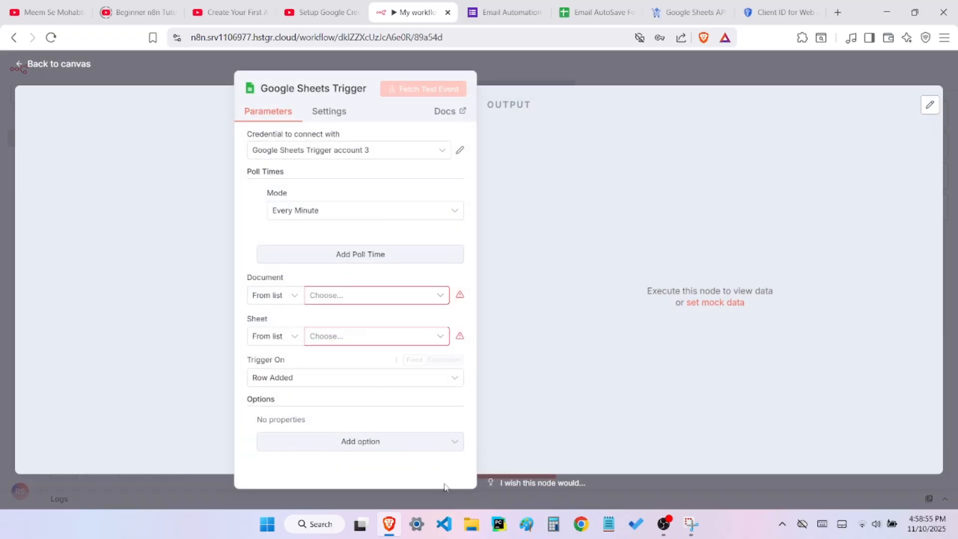